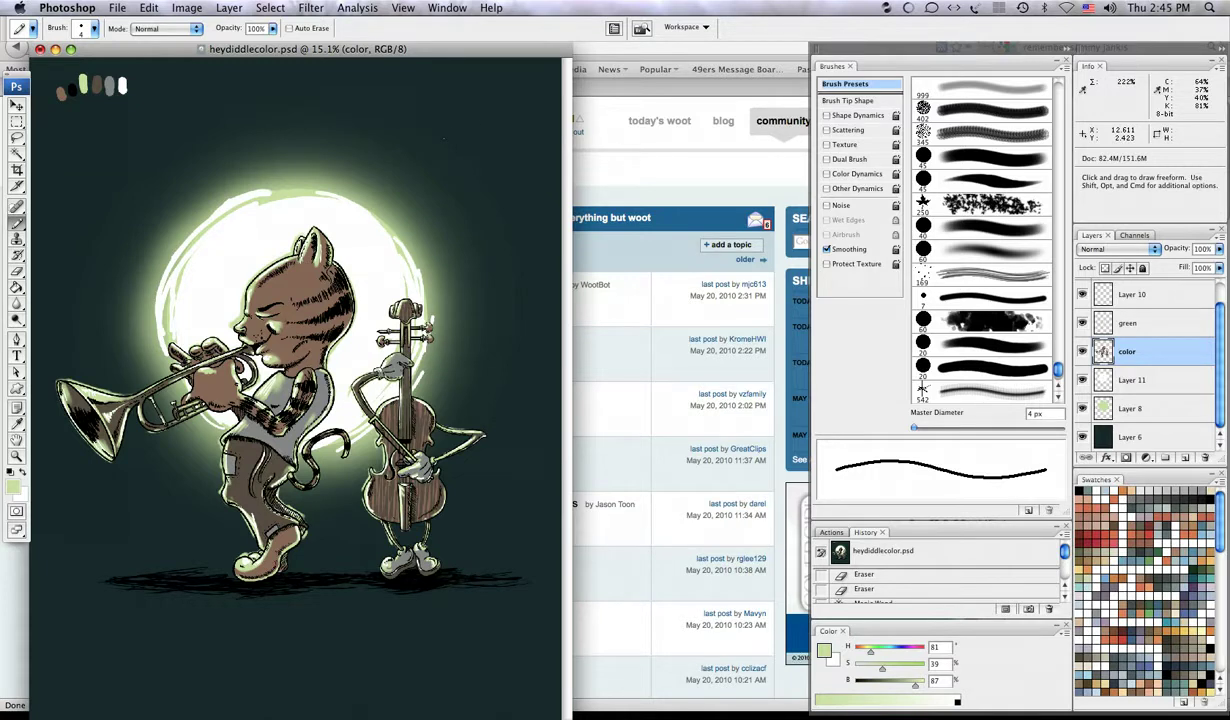
- Nudge the heydiddlecolor.psd document window left and collapse it
{"action": "left_click_drag", "start_coordinate": [172, 47], "coordinate": [166, 49]}
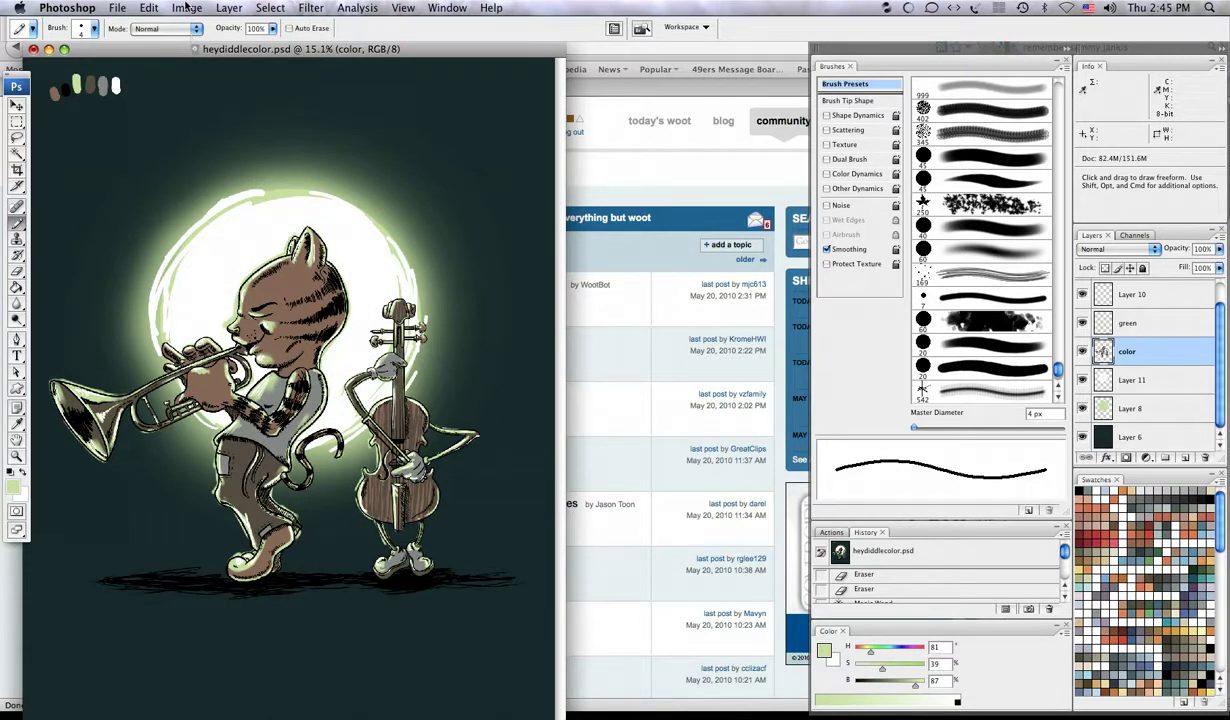
{"action": "left_click_drag", "start_coordinate": [139, 47], "coordinate": [134, 54]}
{"action": "double_click", "coordinate": [135, 51]}
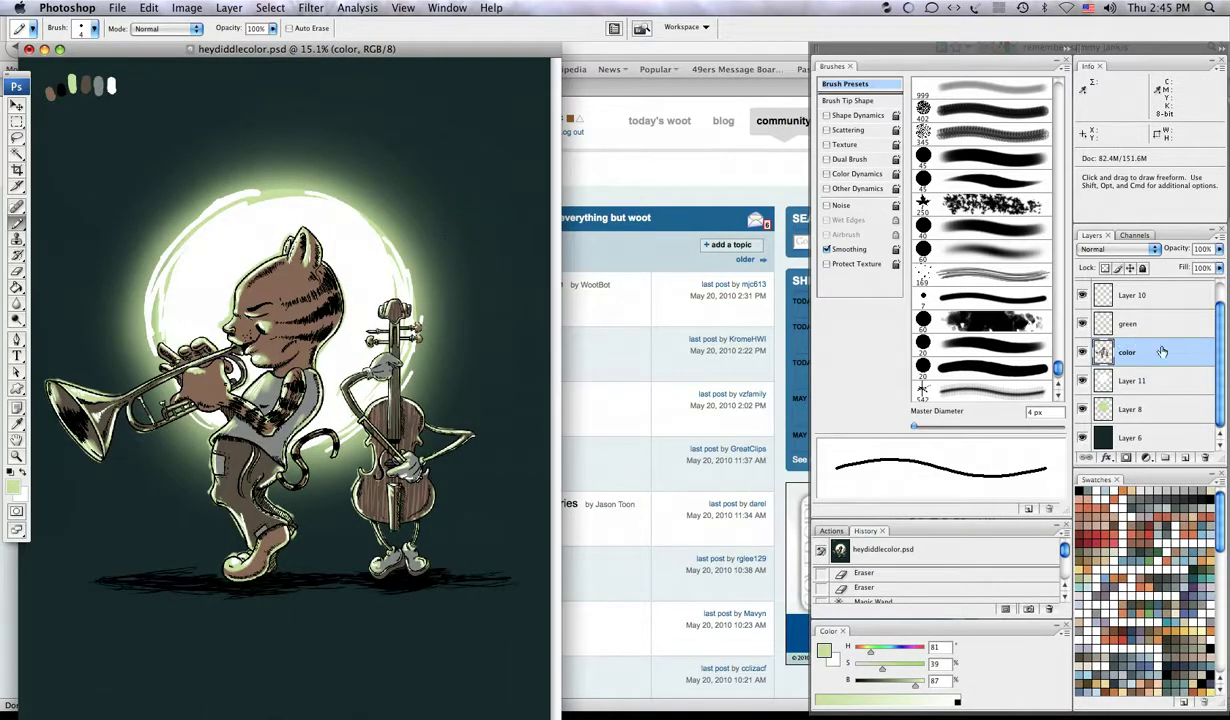
- Toggle the Layer 8 moon glow and the green highlight layer off and on to compare
{"action": "left_click", "coordinate": [1082, 410]}
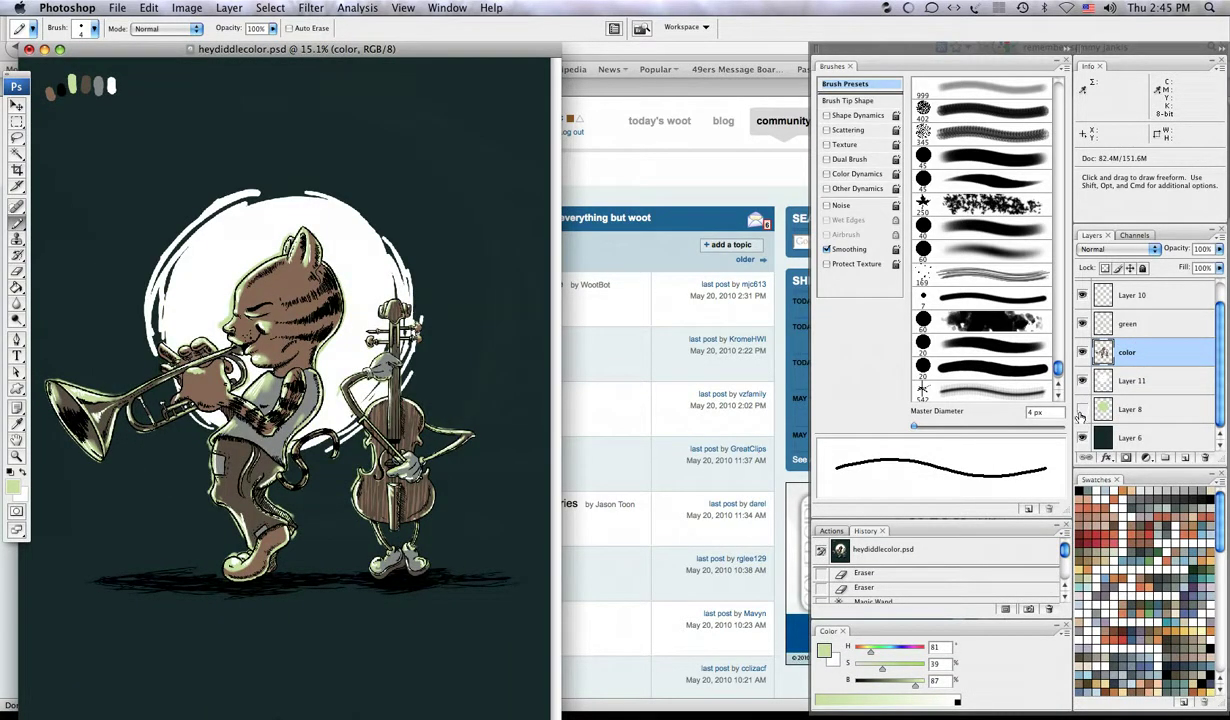
{"action": "left_click", "coordinate": [1082, 410]}
{"action": "left_click", "coordinate": [1082, 410]}
{"action": "left_click", "coordinate": [1082, 410]}
{"action": "left_click_drag", "start_coordinate": [1219, 397], "coordinate": [1226, 364]}
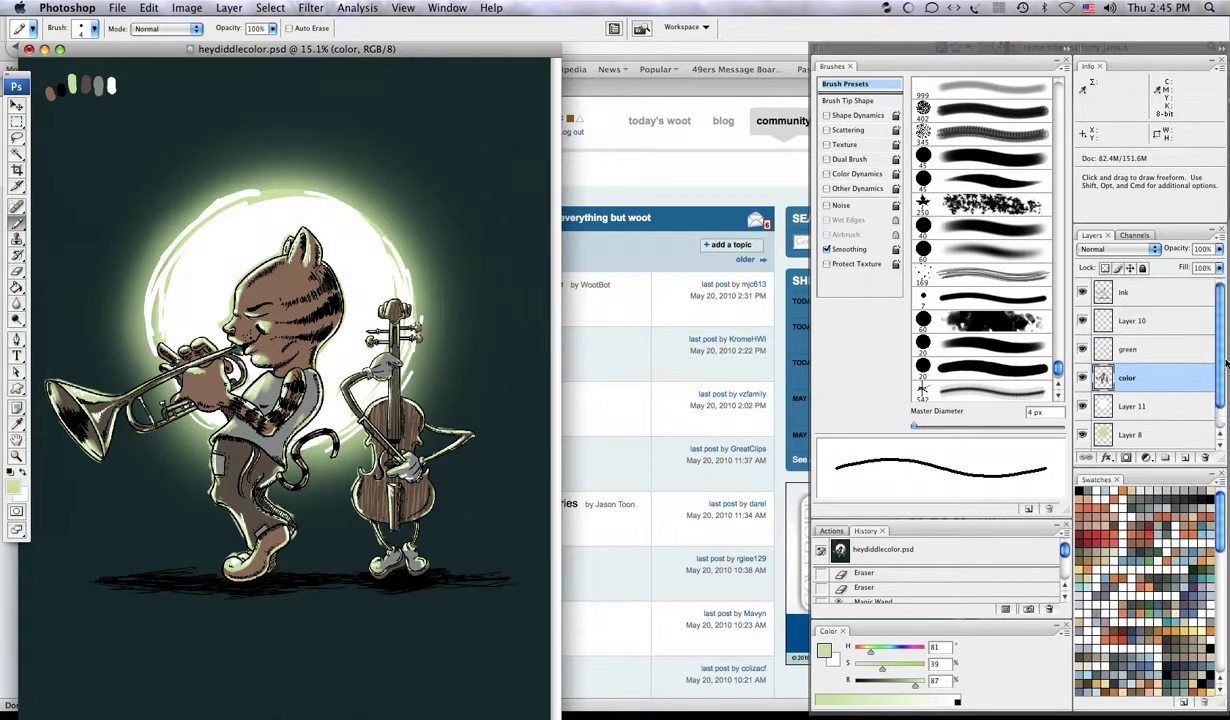
{"action": "left_click", "coordinate": [1082, 352]}
{"action": "left_click", "coordinate": [1083, 355]}
{"action": "left_click", "coordinate": [178, 10]}
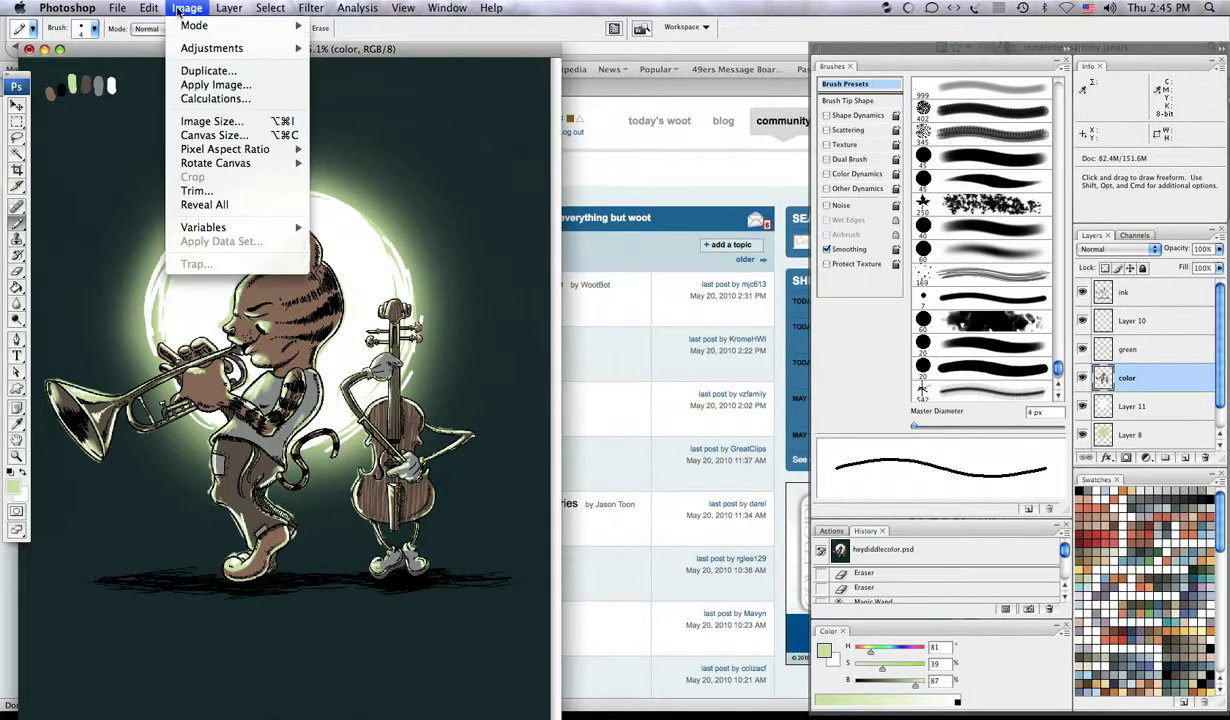
- Duplicate the image as 'heydiddlecolor copy' and fit it to the screen
{"action": "left_click", "coordinate": [195, 71]}
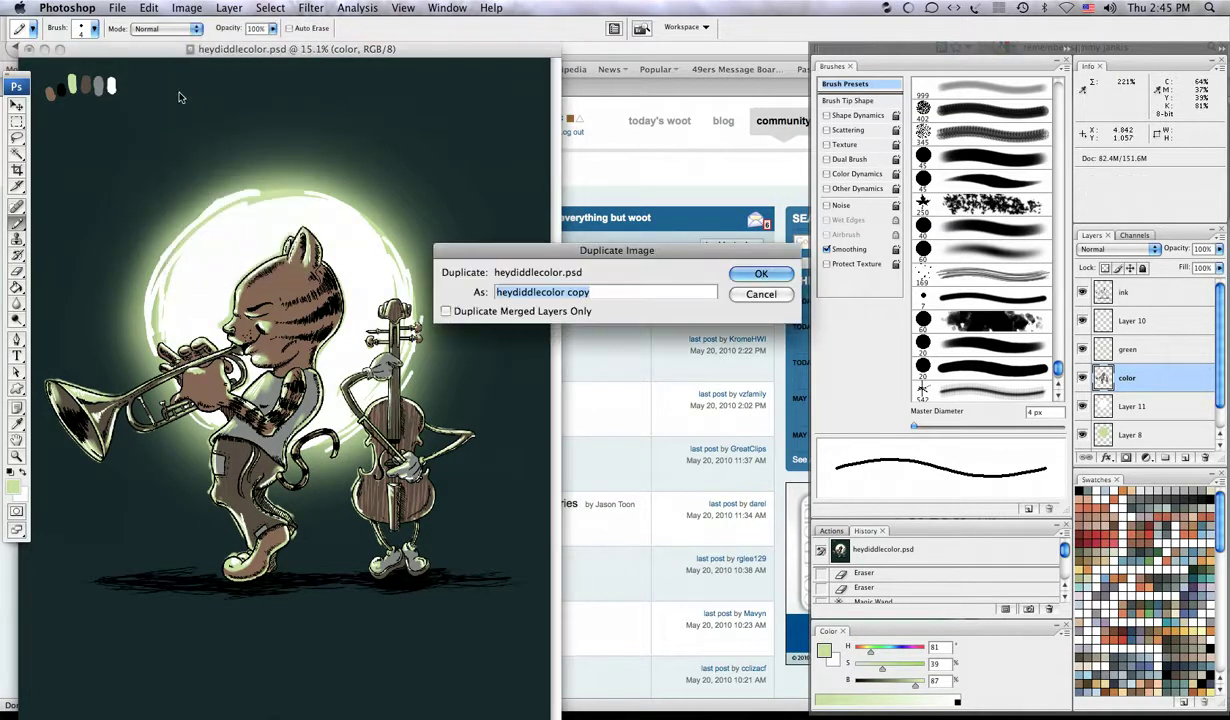
{"action": "key", "text": "Return"}
{"action": "key", "text": "super+0"}
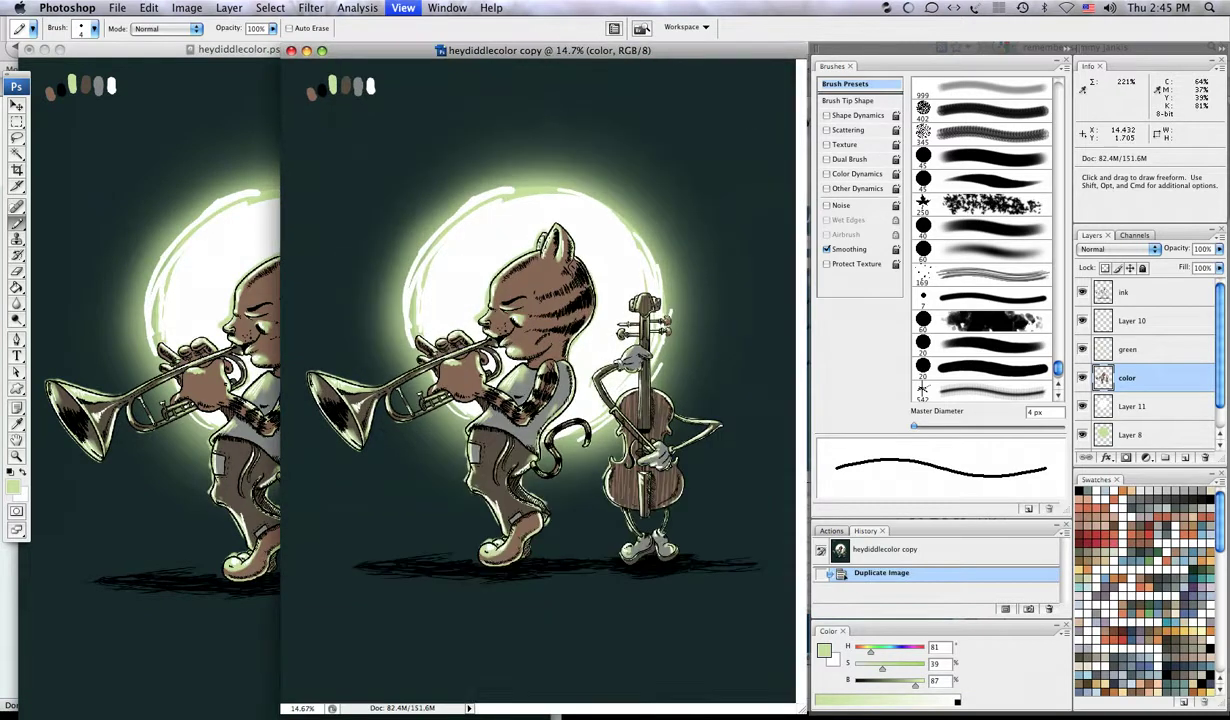
- Delete the ink and Layer 10 layers from the copy
{"action": "mouse_move", "coordinate": [1133, 320]}
{"action": "left_mouse_down"}
{"action": "mouse_move", "coordinate": [1165, 430]}
{"action": "mouse_move", "coordinate": [1204, 457]}
{"action": "left_mouse_up"}
{"action": "double_click", "coordinate": [1170, 292]}
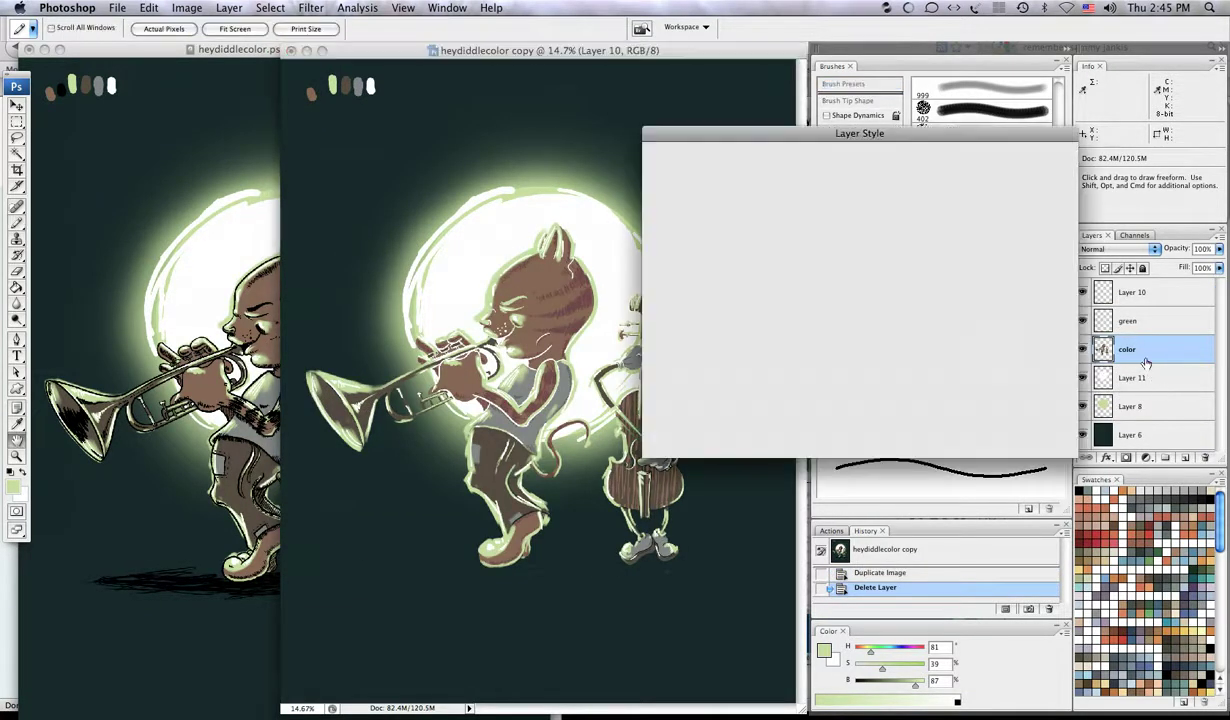
{"action": "left_click", "coordinate": [1034, 179]}
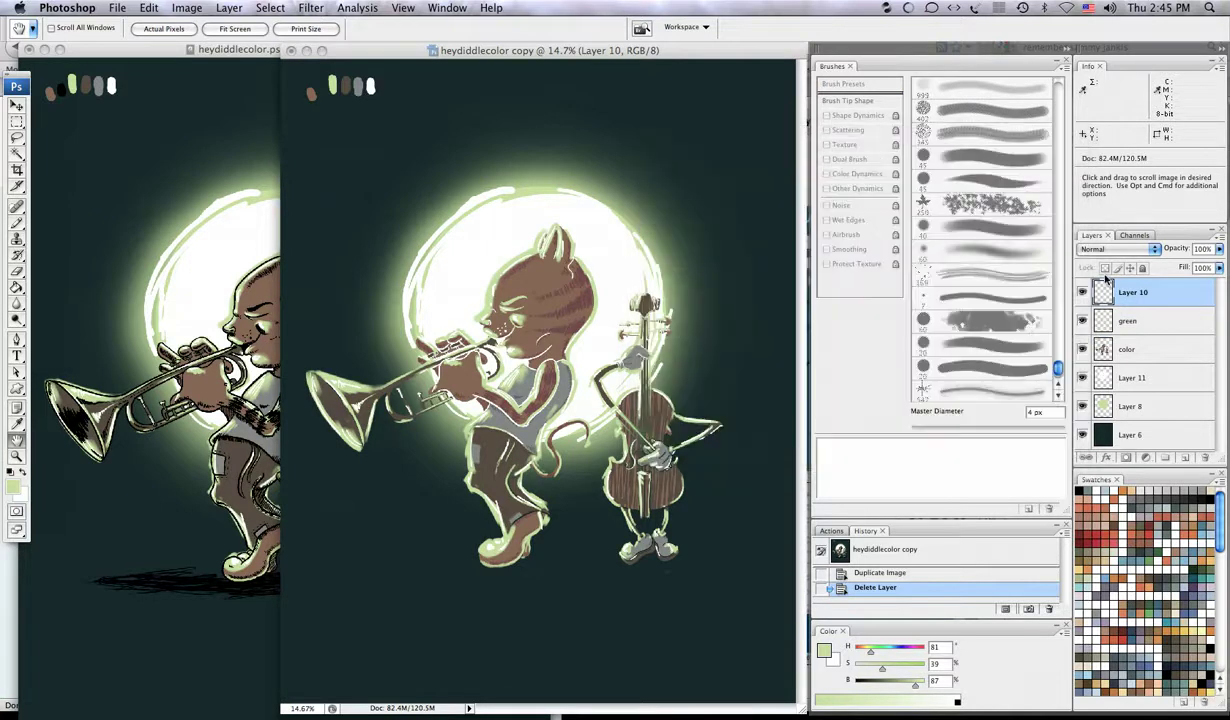
{"action": "key", "text": "b"}
{"action": "left_click_drag", "start_coordinate": [1191, 440], "coordinate": [1204, 457]}
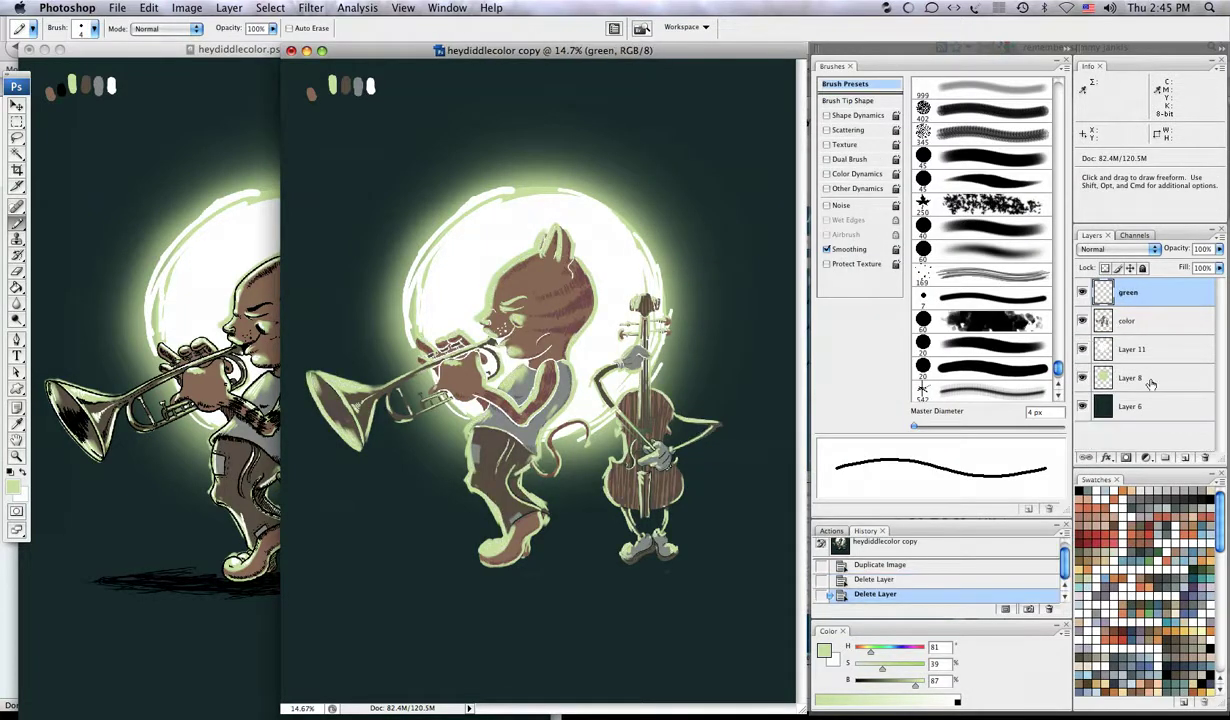
{"action": "left_click_drag", "start_coordinate": [1142, 340], "coordinate": [1206, 460]}
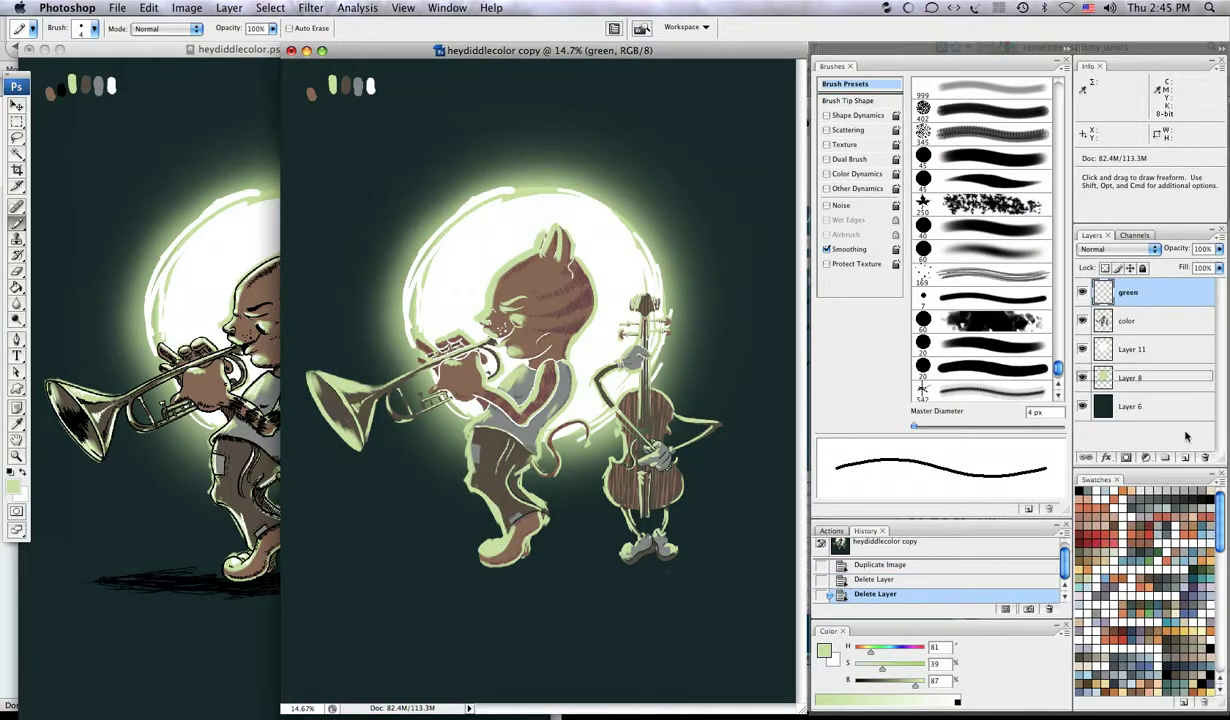
- Delete the color, Layer 11 and background Layer 6 layers, leaving only green and Layer 8
{"action": "double_click", "coordinate": [1101, 319]}
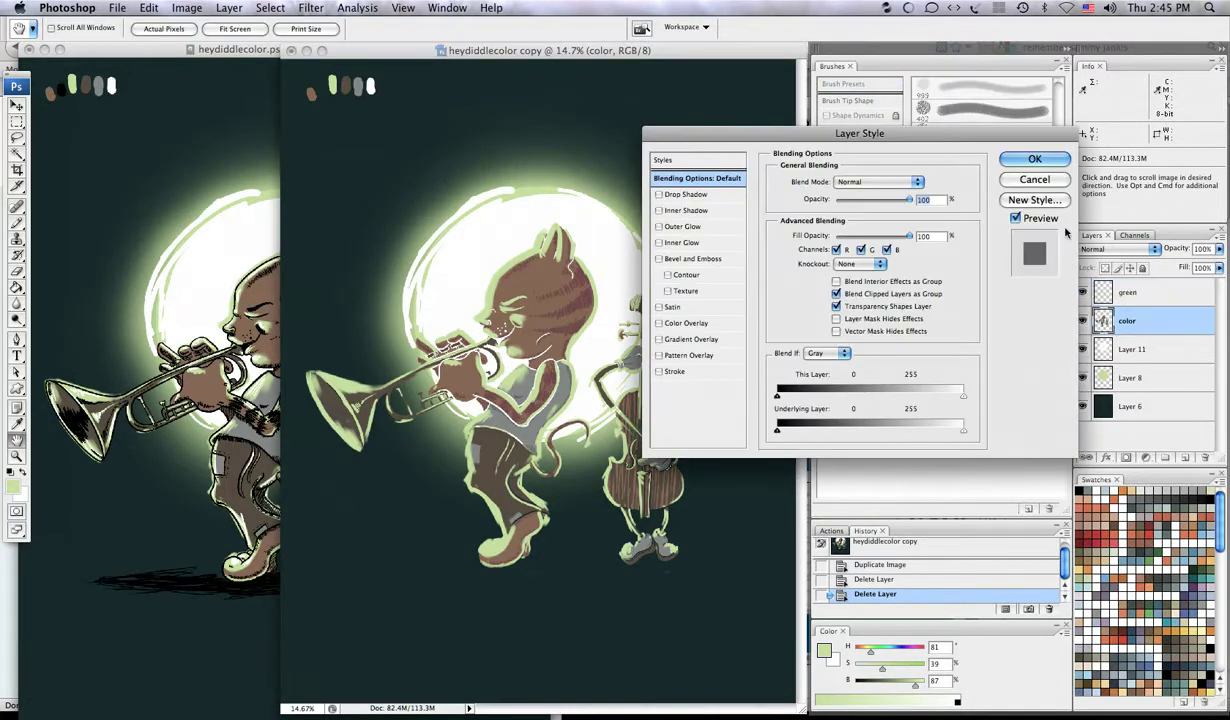
{"action": "key", "text": "Escape"}
{"action": "left_click_drag", "start_coordinate": [1101, 319], "coordinate": [1204, 457]}
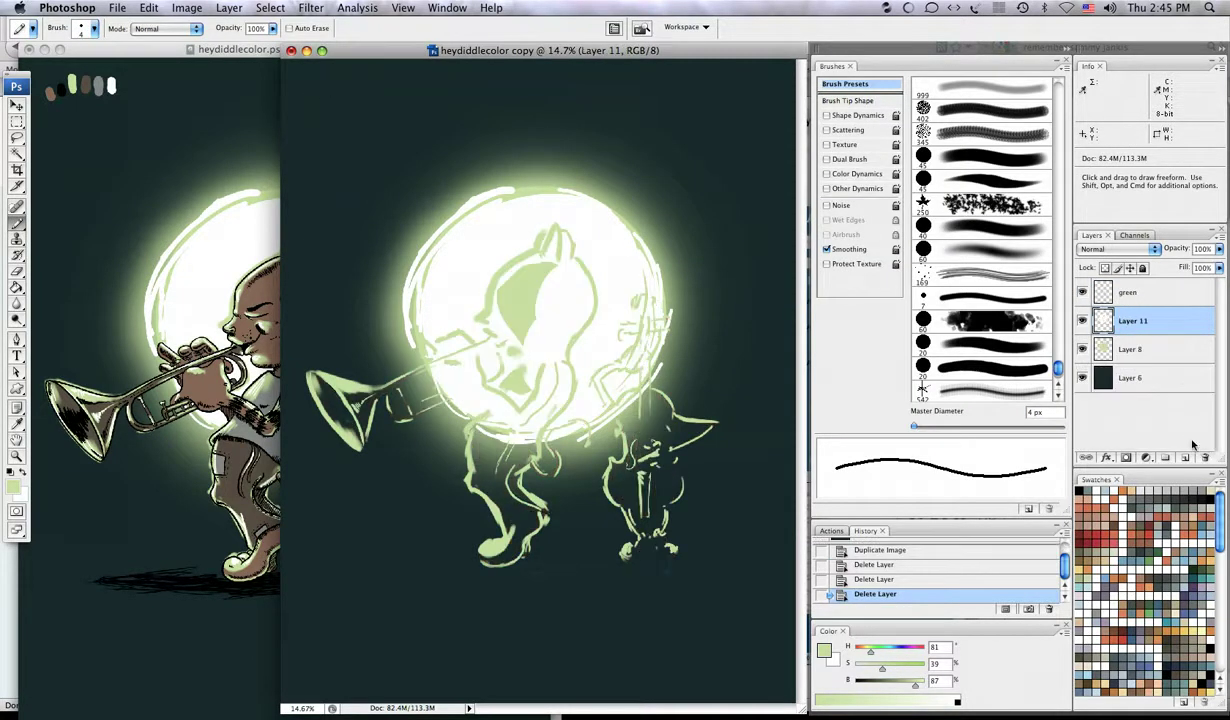
{"action": "double_click", "coordinate": [1113, 317]}
{"action": "key", "text": "Escape"}
{"action": "mouse_move", "coordinate": [1101, 320]}
{"action": "left_mouse_down"}
{"action": "mouse_move", "coordinate": [1058, 360]}
{"action": "mouse_move", "coordinate": [1204, 457]}
{"action": "left_mouse_up"}
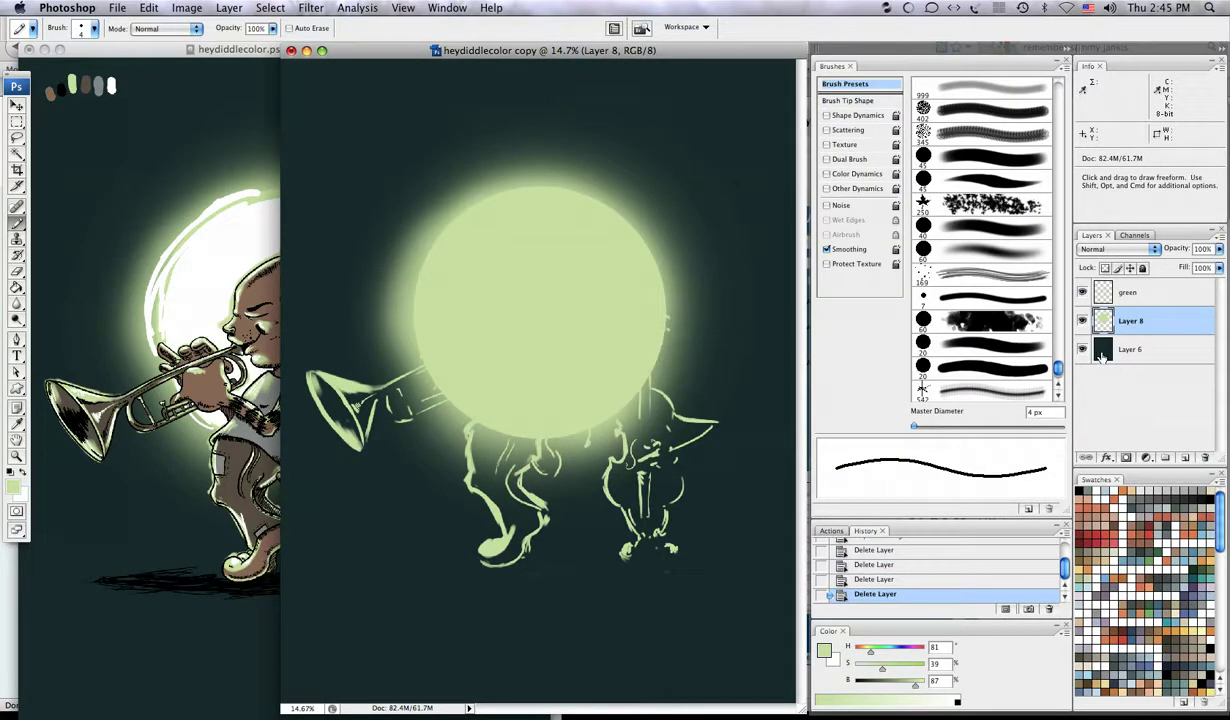
{"action": "left_click_drag", "start_coordinate": [1101, 350], "coordinate": [1201, 457]}
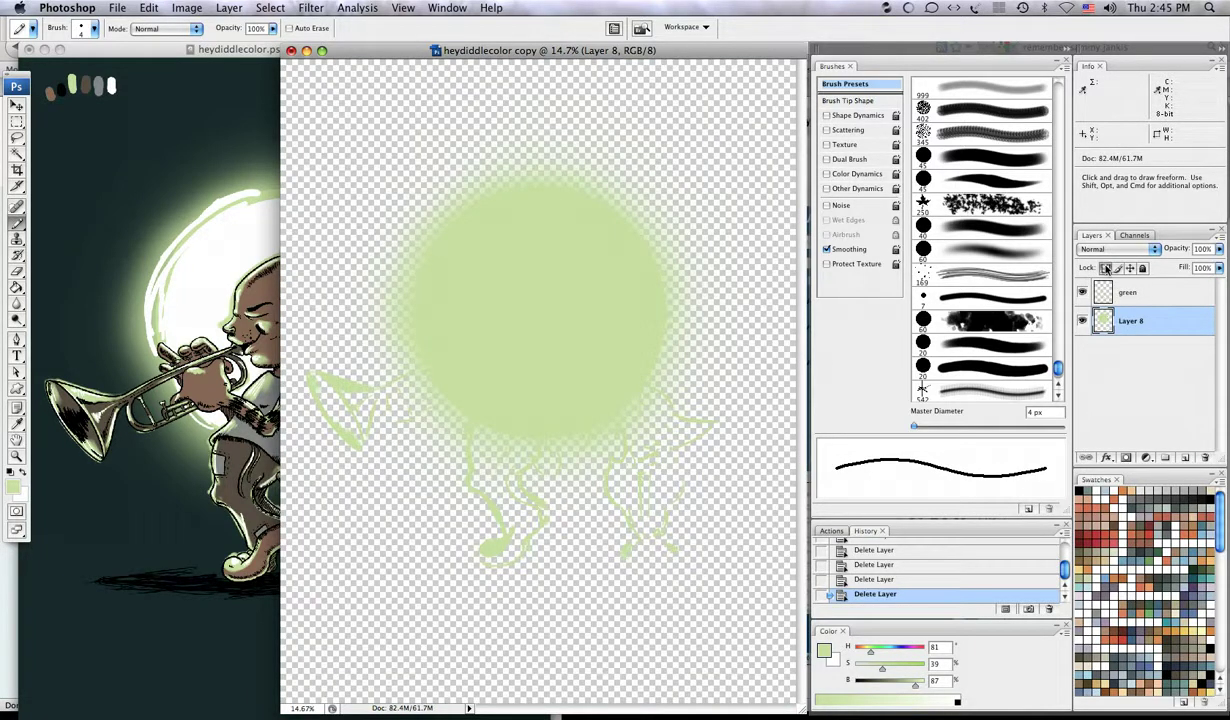
- Lock transparency on the green layer and Layer 8 and fill both with black
{"action": "left_click", "coordinate": [1106, 293]}
{"action": "left_click", "coordinate": [1106, 268]}
{"action": "key", "text": "d"}
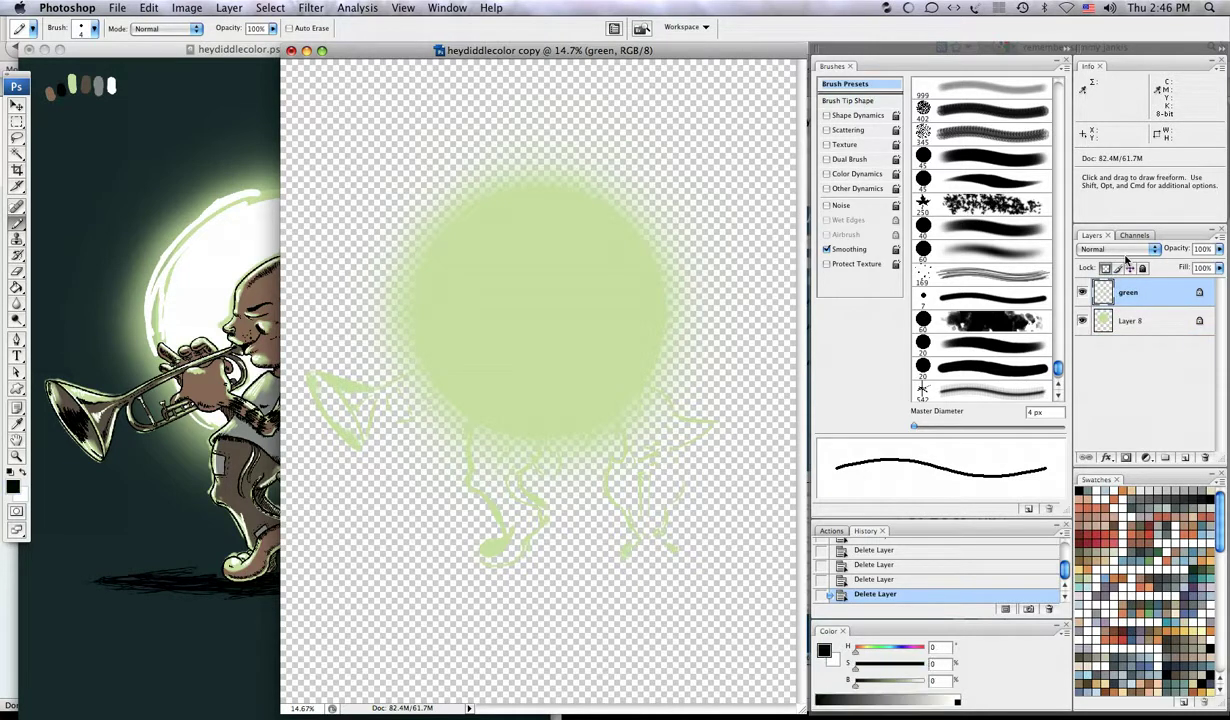
{"action": "key", "text": "alt+BackSpace"}
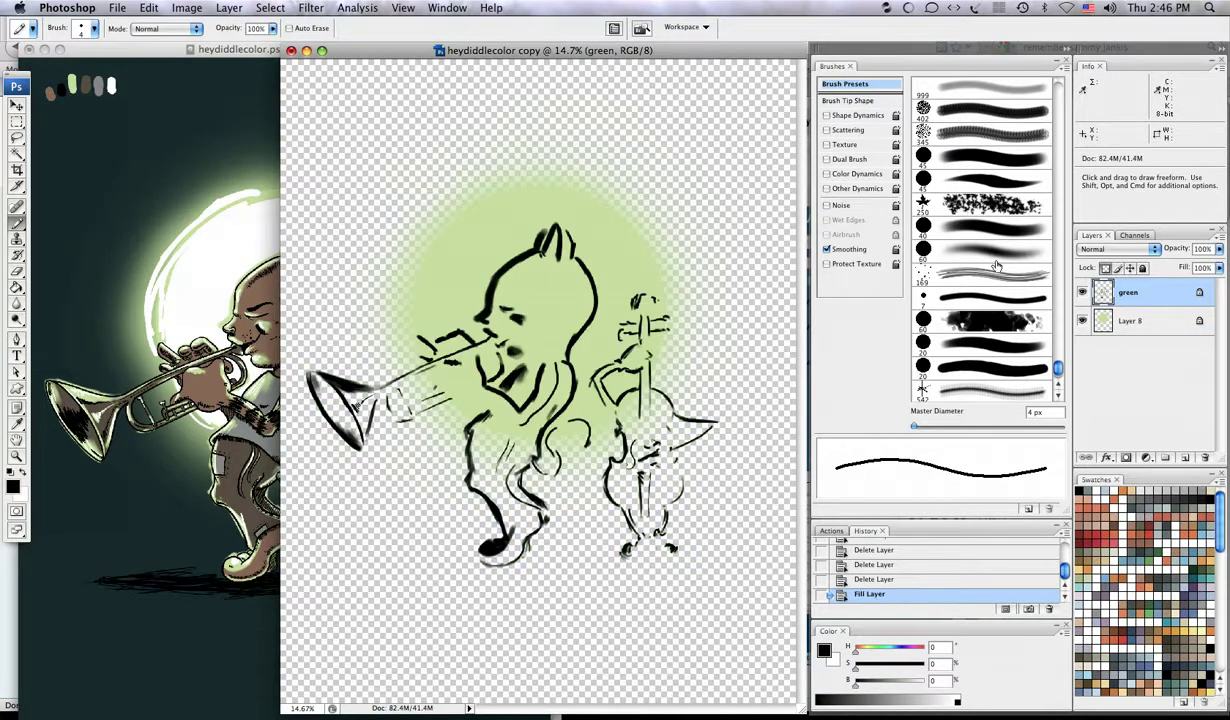
{"action": "left_click", "coordinate": [1103, 322]}
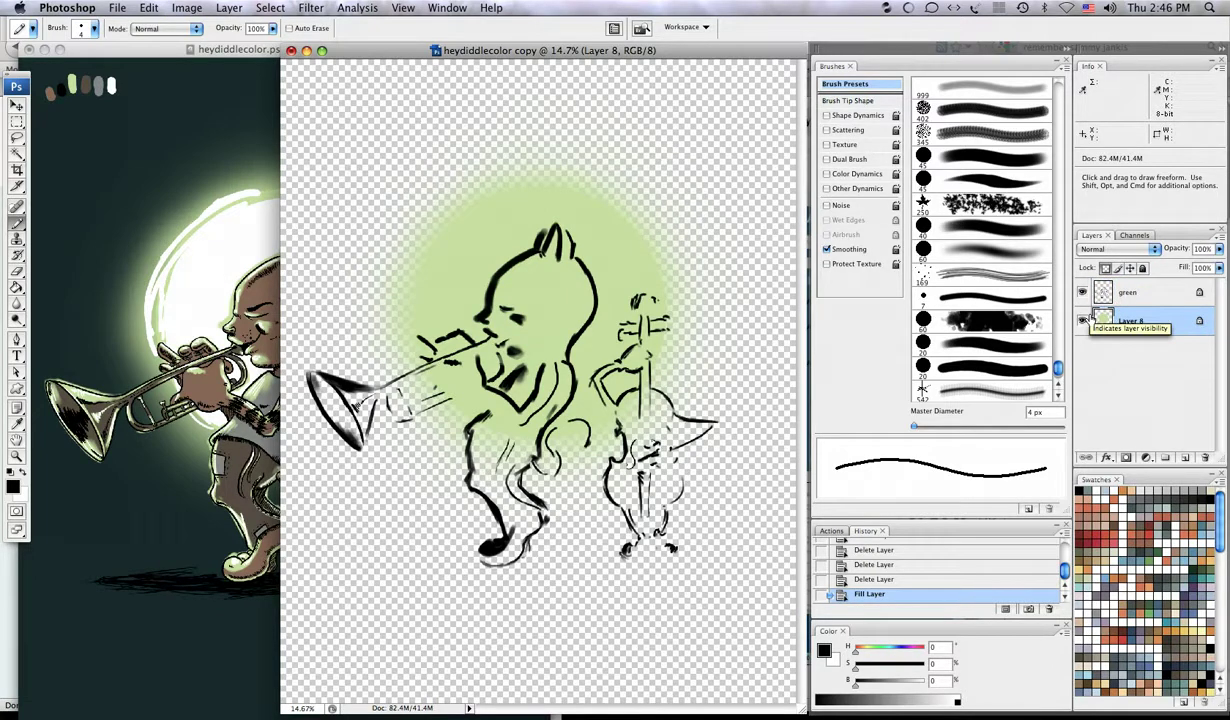
{"action": "key", "text": "alt+BackSpace"}
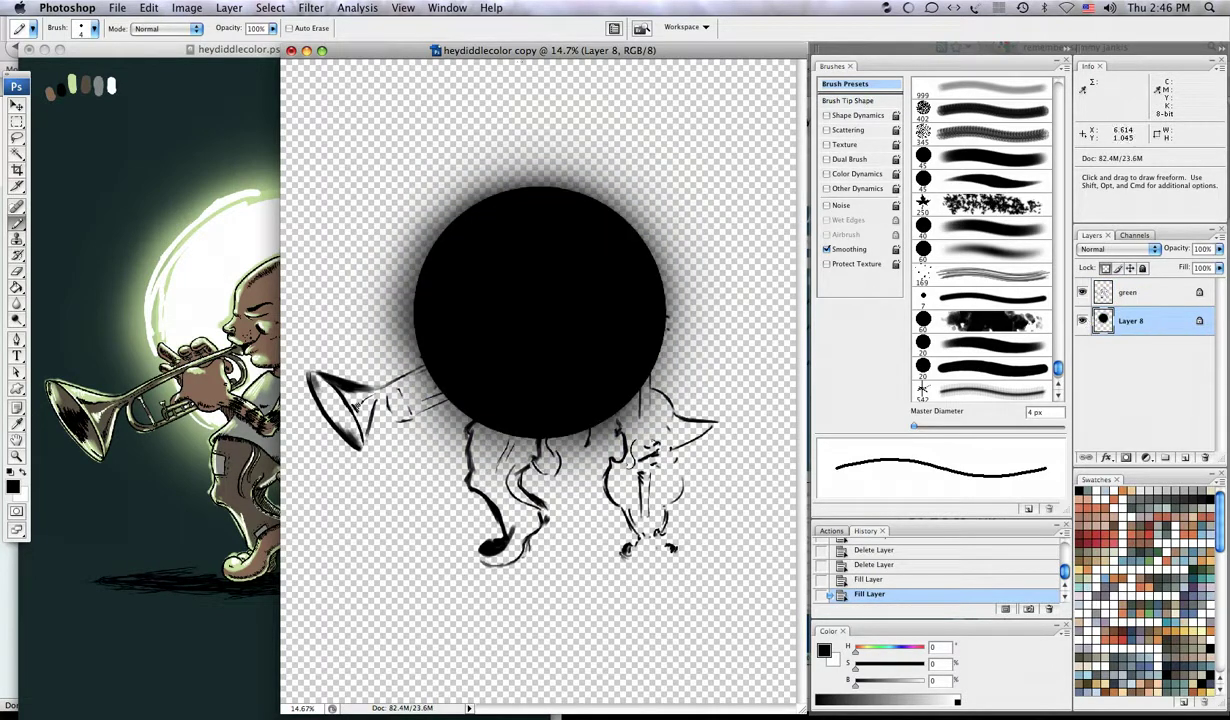
{"action": "left_click", "coordinate": [219, 9]}
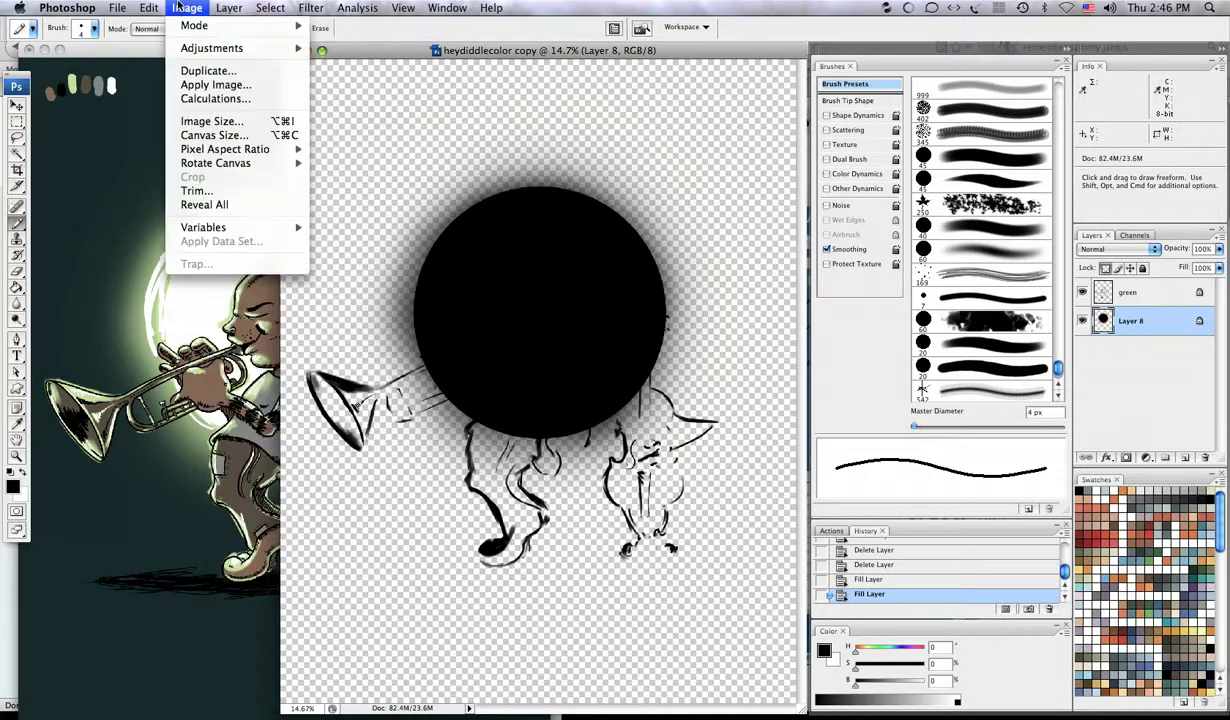
- Convert the copy to Grayscale (Don't Merge, Discard) and make that state the history source
{"action": "mouse_move", "coordinate": [216, 28]}
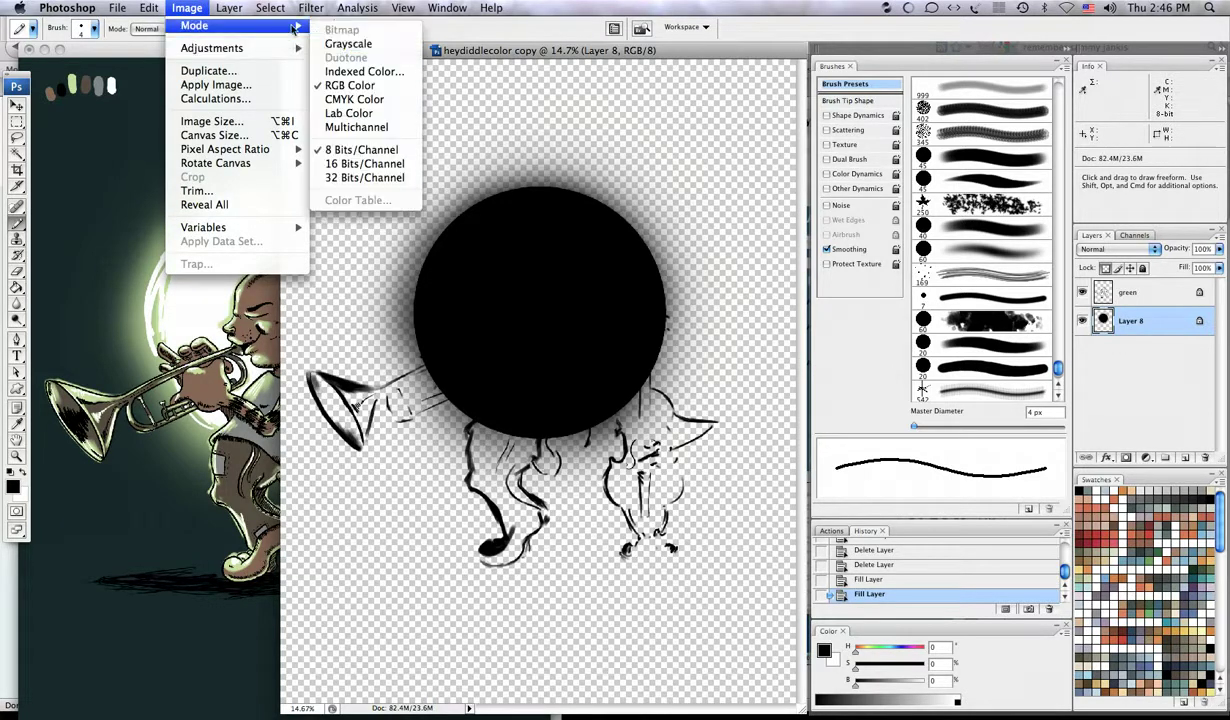
{"action": "left_click", "coordinate": [335, 44]}
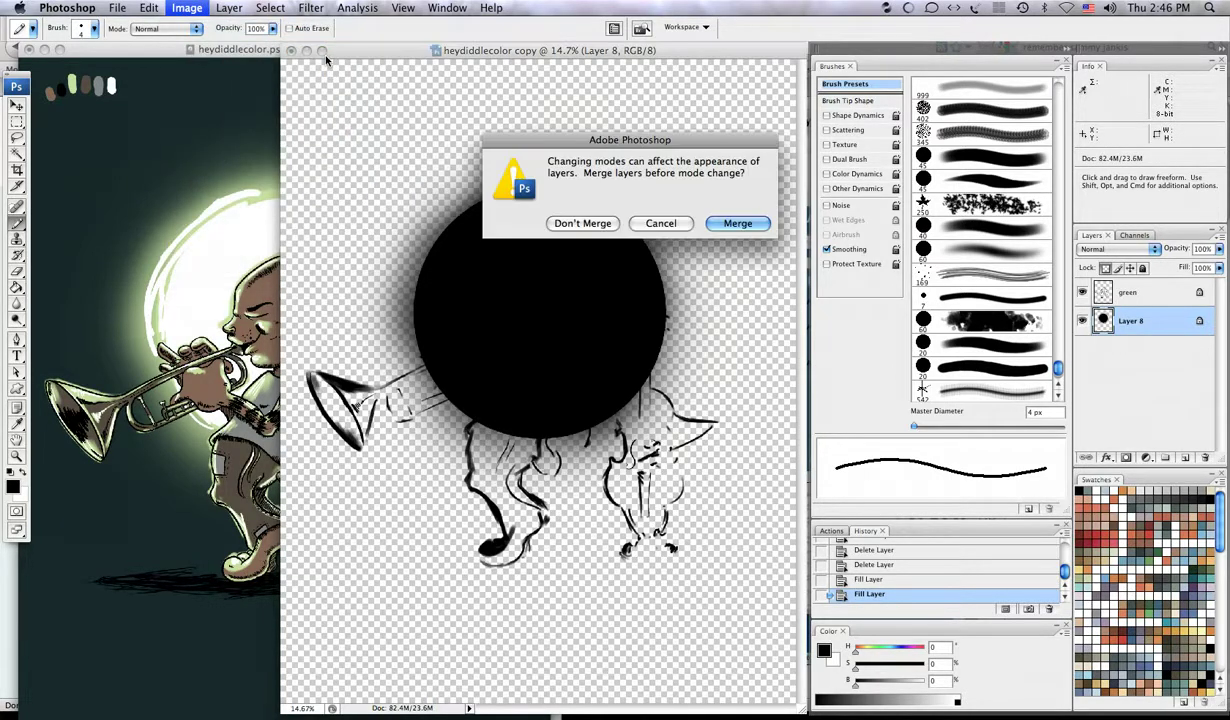
{"action": "left_click", "coordinate": [583, 223]}
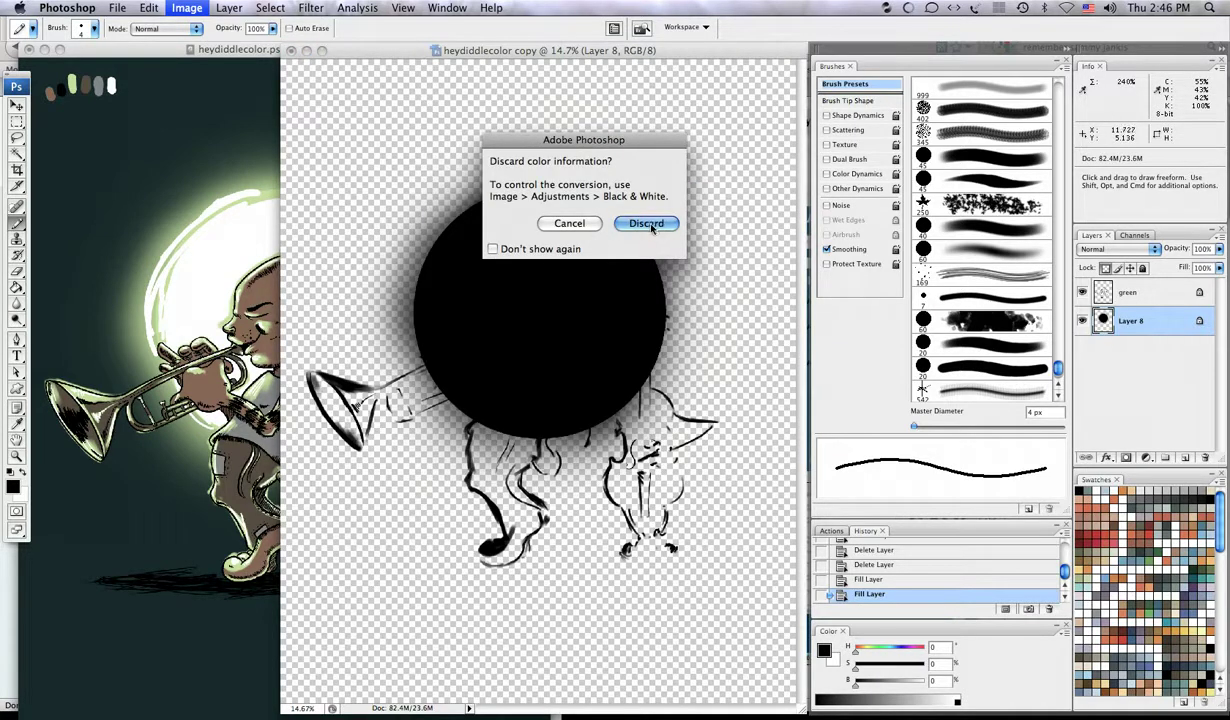
{"action": "left_click", "coordinate": [647, 224]}
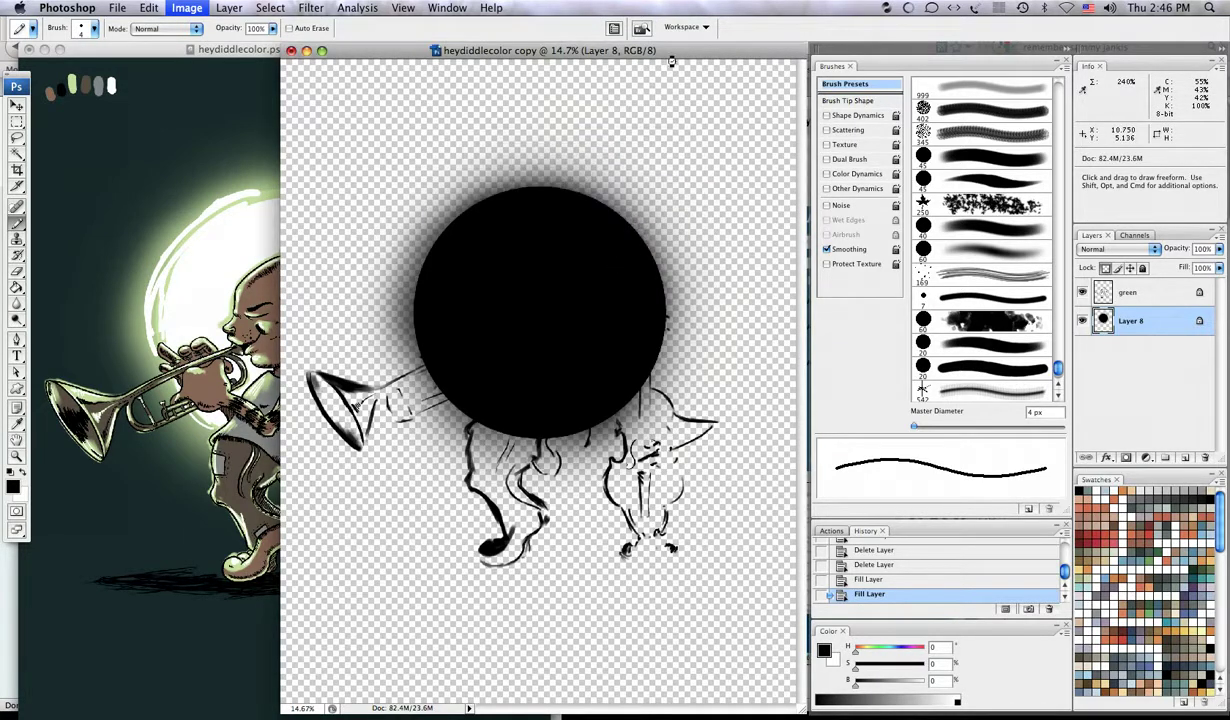
{"action": "left_click_drag", "start_coordinate": [650, 52], "coordinate": [723, 52]}
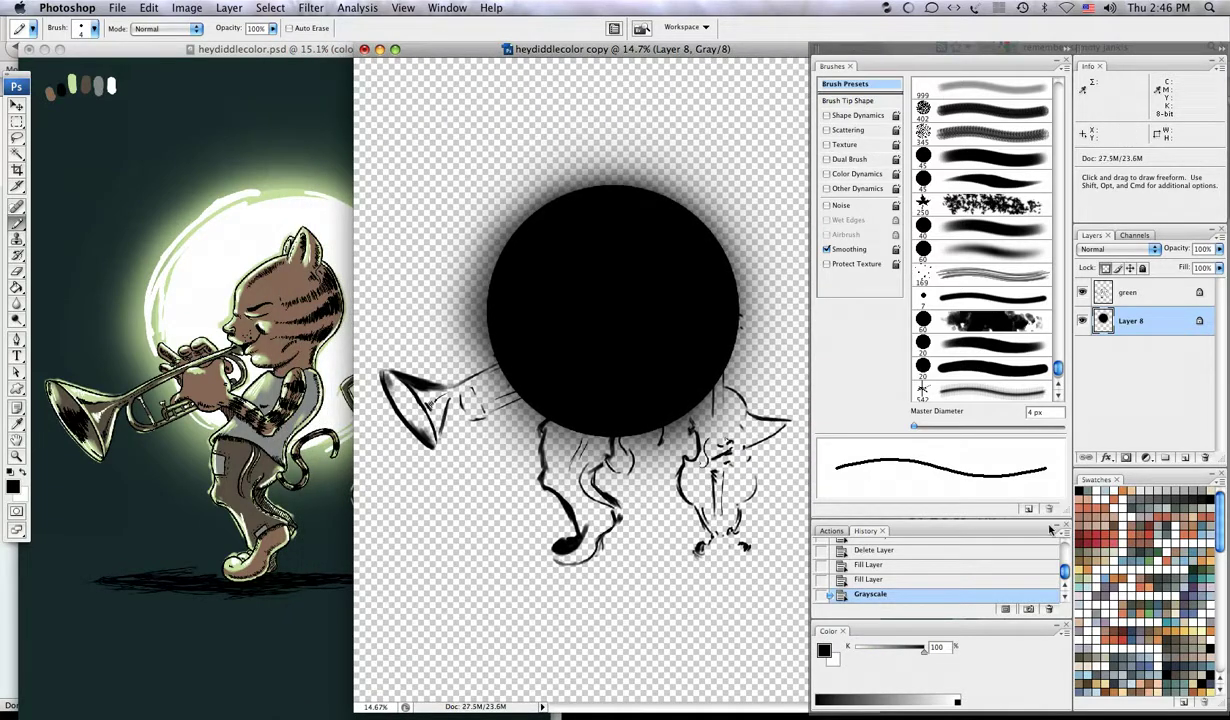
{"action": "left_click", "coordinate": [820, 596]}
- Delete the green line-work layer from the copy
{"action": "left_click_drag", "start_coordinate": [436, 50], "coordinate": [410, 50]}
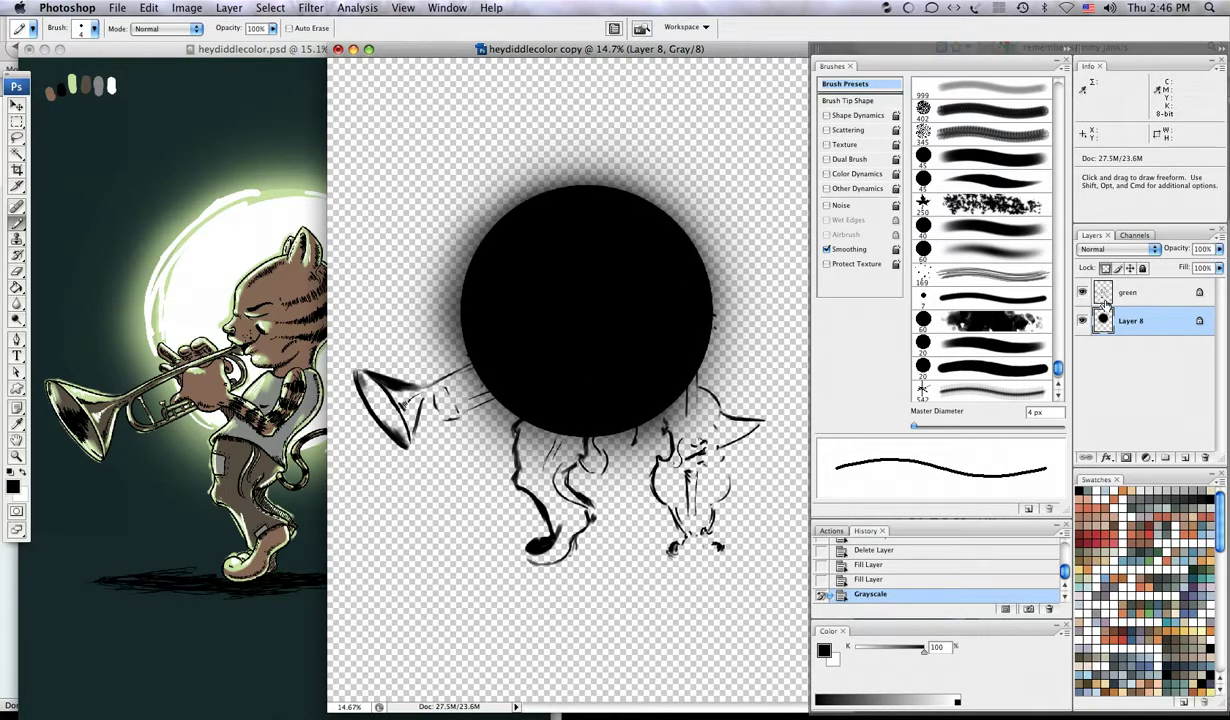
{"action": "left_click_drag", "start_coordinate": [1105, 304], "coordinate": [1153, 345]}
{"action": "left_click_drag", "start_coordinate": [1205, 444], "coordinate": [1204, 457]}
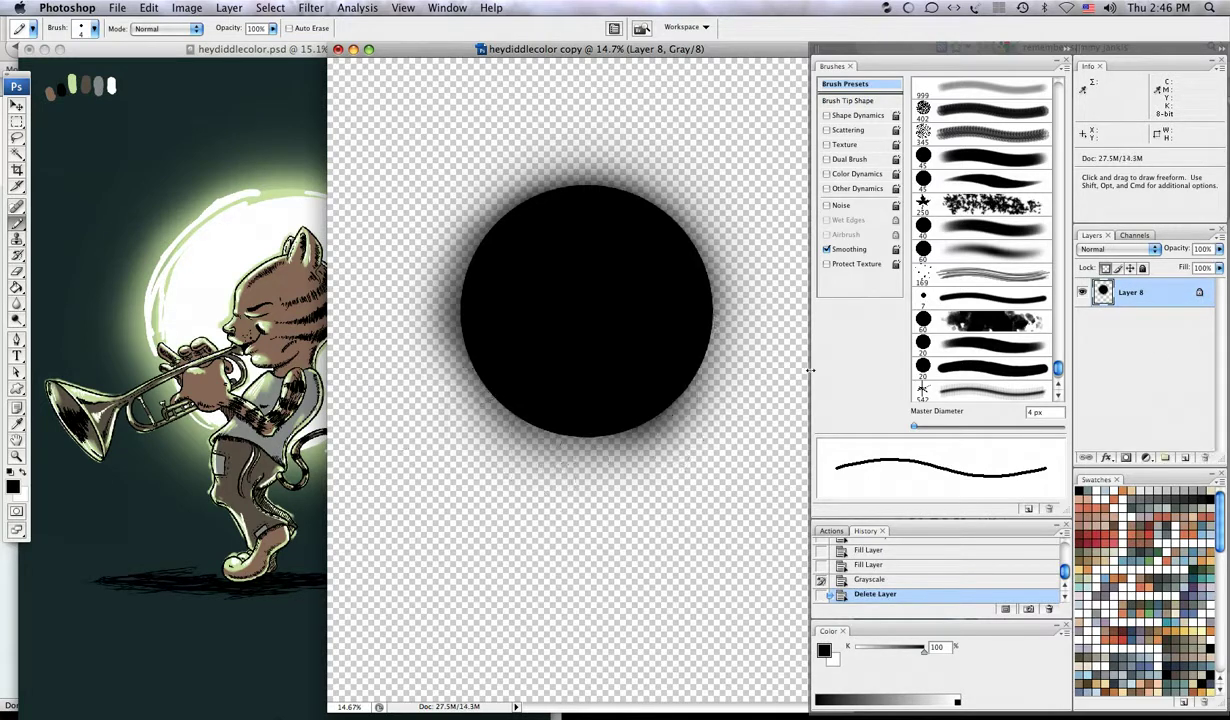
- Flatten the copy and convert it to a 300 ppi Bitmap using a 30 lines/inch, 27.5°, round halftone screen
{"action": "left_click", "coordinate": [187, 8]}
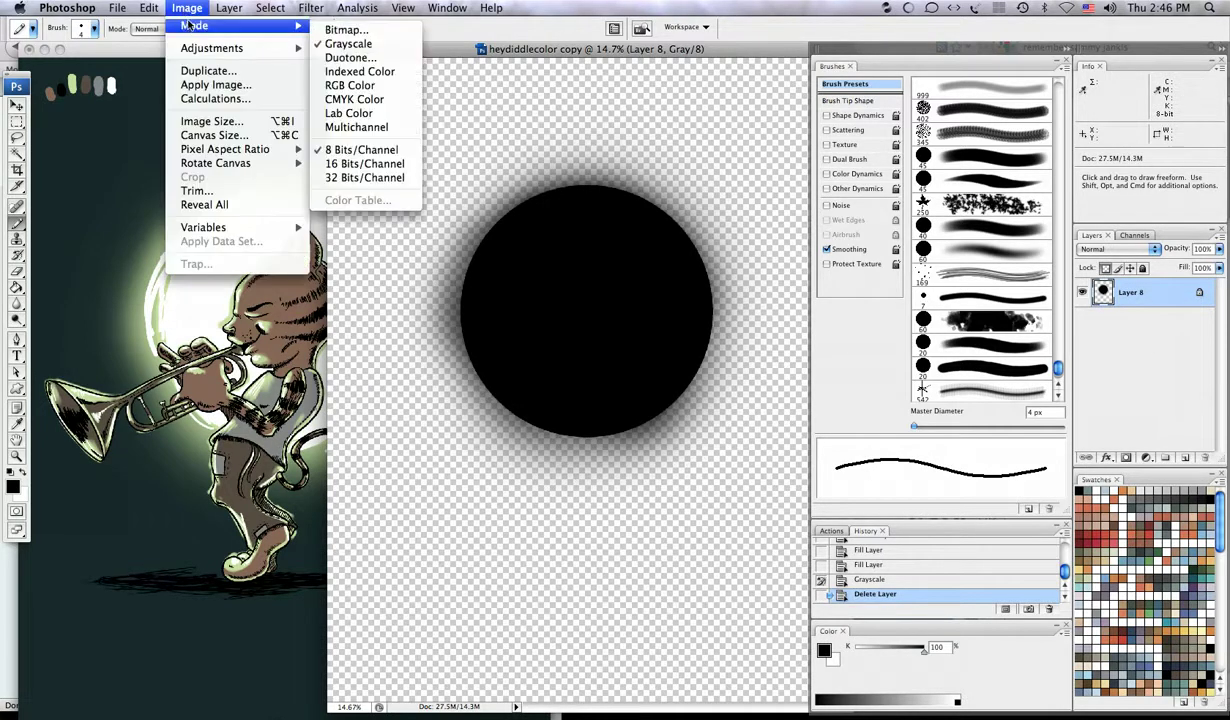
{"action": "left_click", "coordinate": [303, 29]}
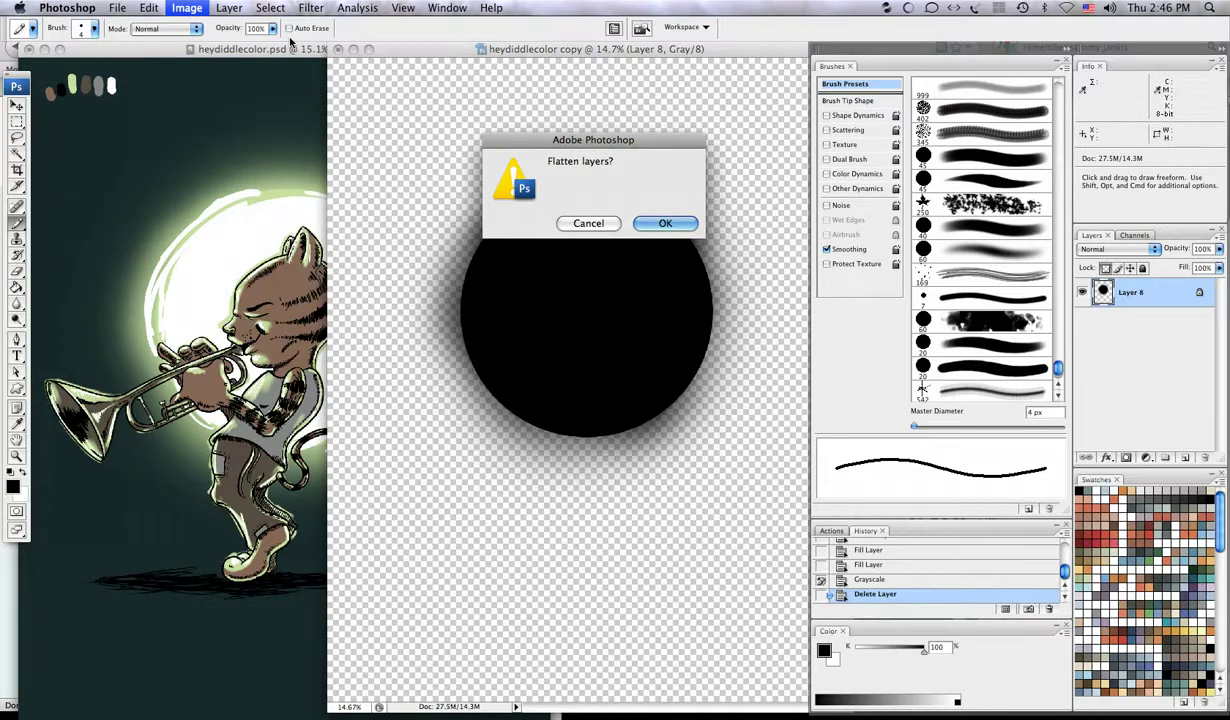
{"action": "key", "text": "Return"}
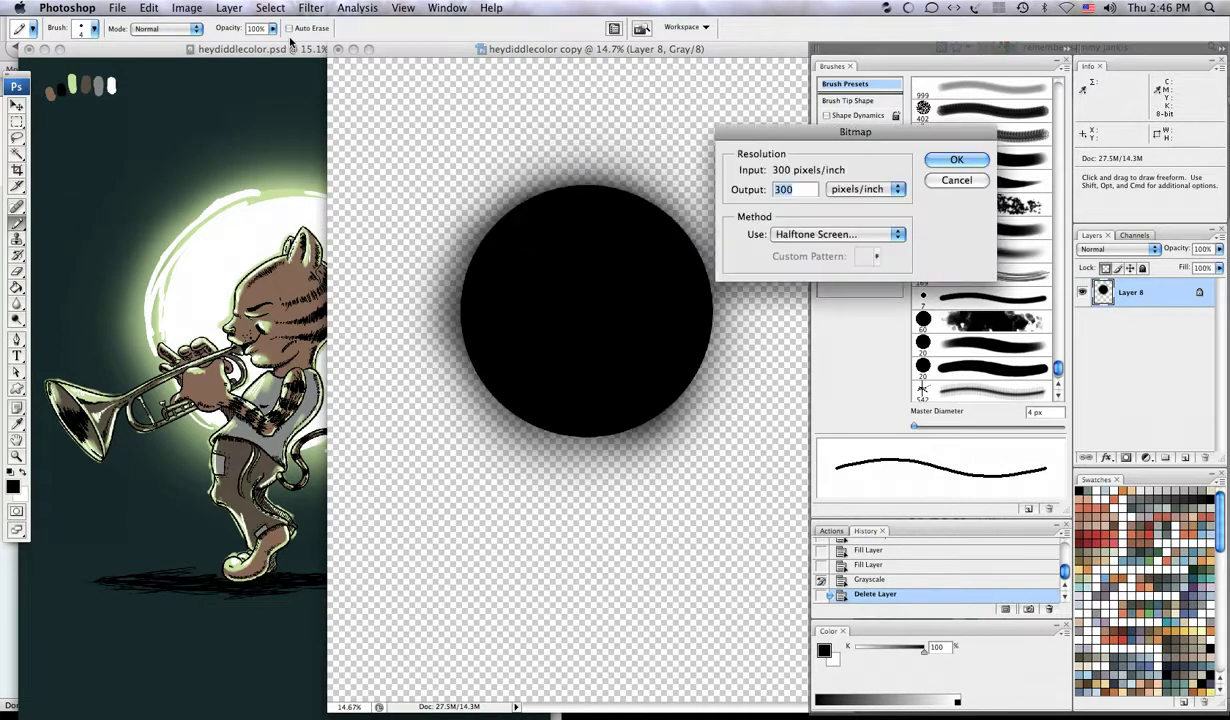
{"action": "left_click", "coordinate": [958, 161]}
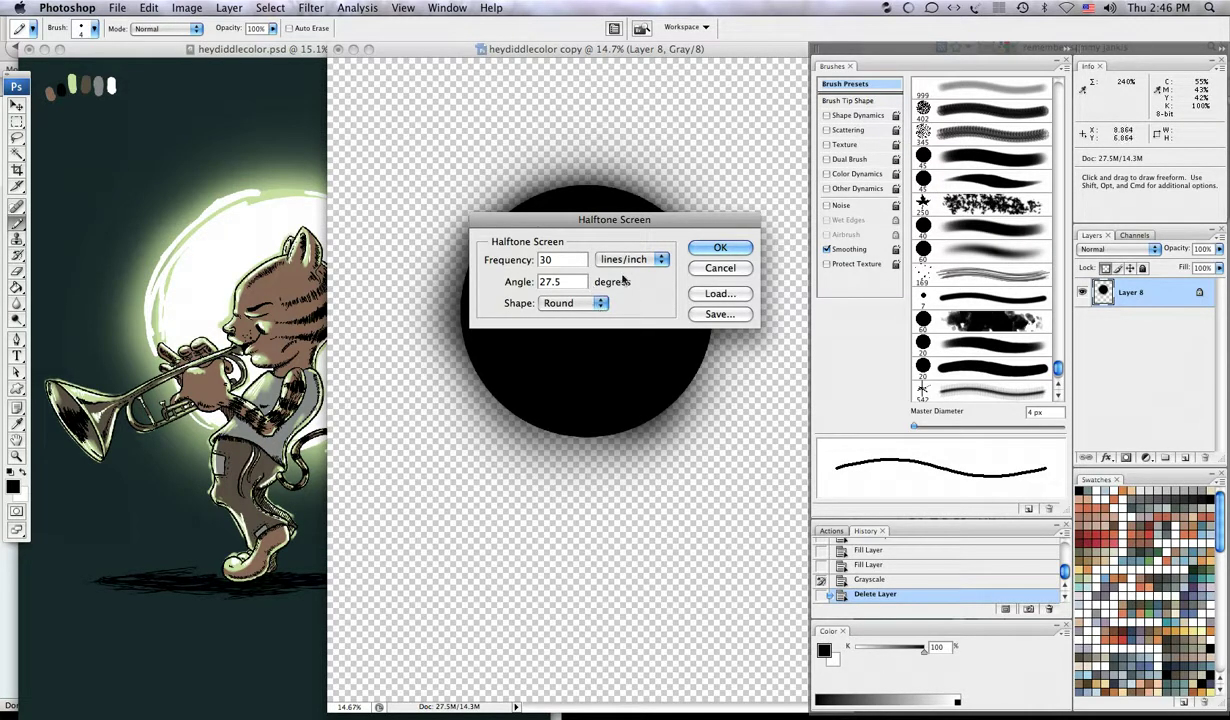
{"action": "left_click", "coordinate": [718, 247]}
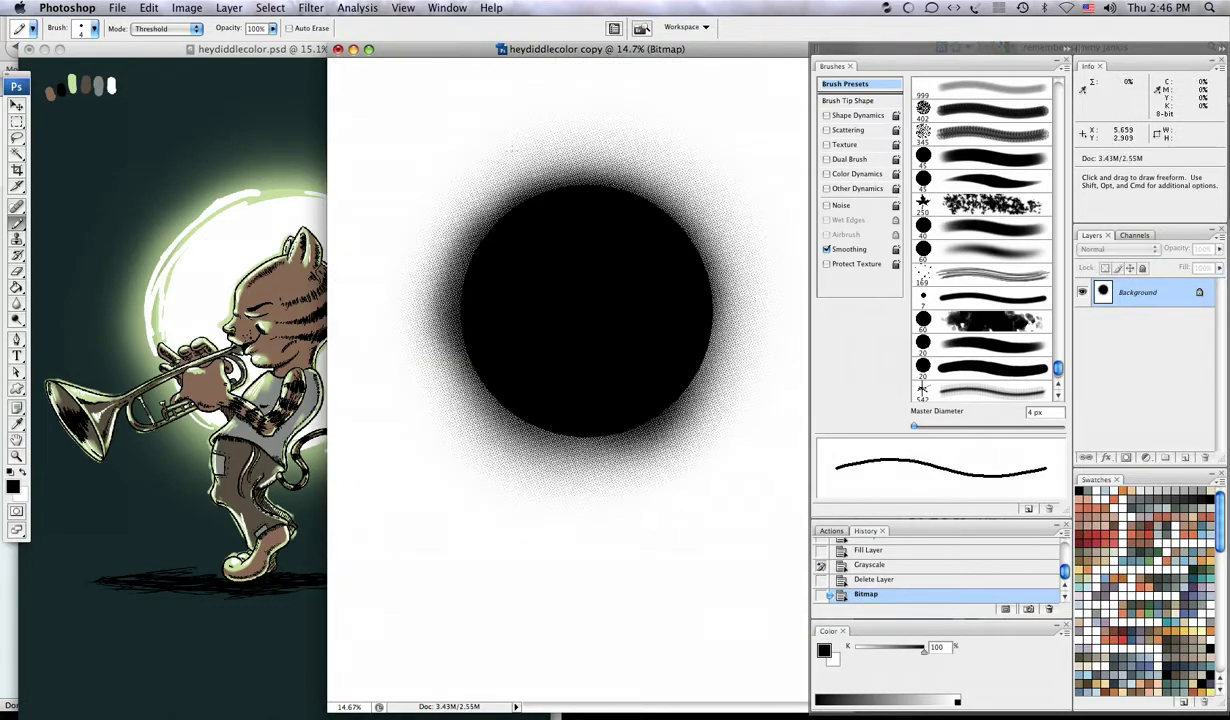
{"action": "key", "text": "Tab"}
- Fit the halftone copy to the screen and convert it back to Grayscale at size ratio 1
{"action": "key", "text": "super+plus"}
{"action": "key", "text": "super+plus"}
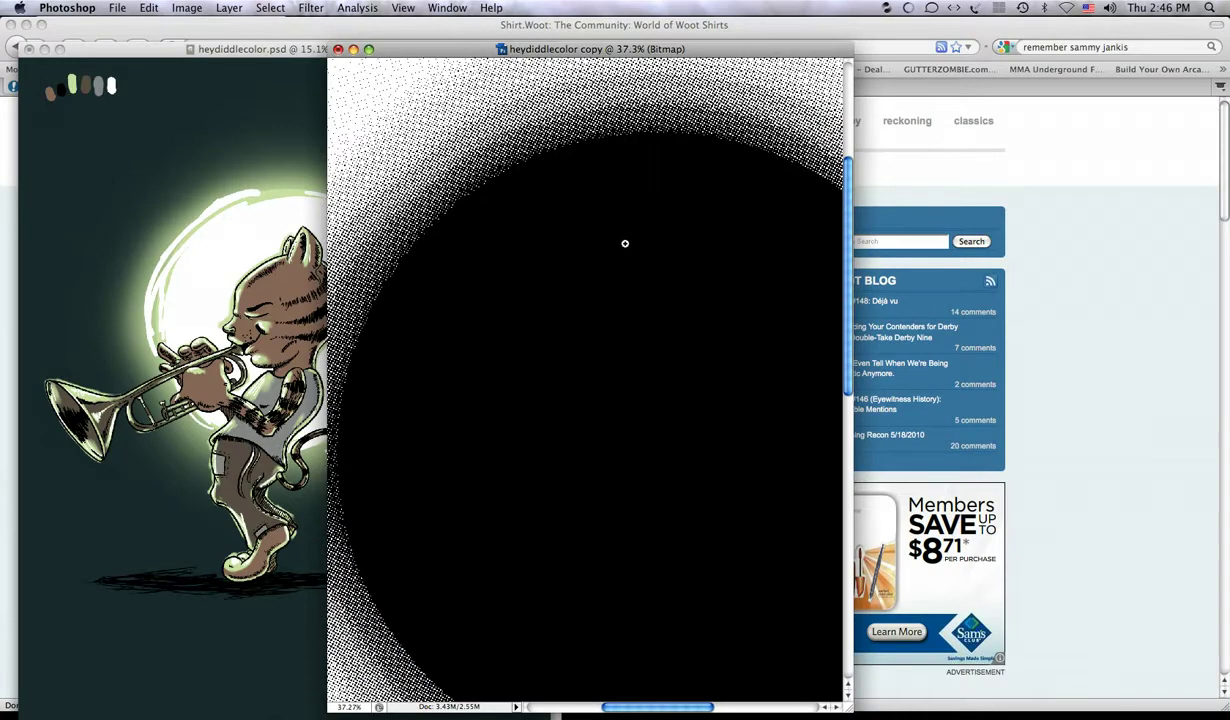
{"action": "key", "text": "super+0"}
{"action": "key", "text": "XF86AudioMute"}
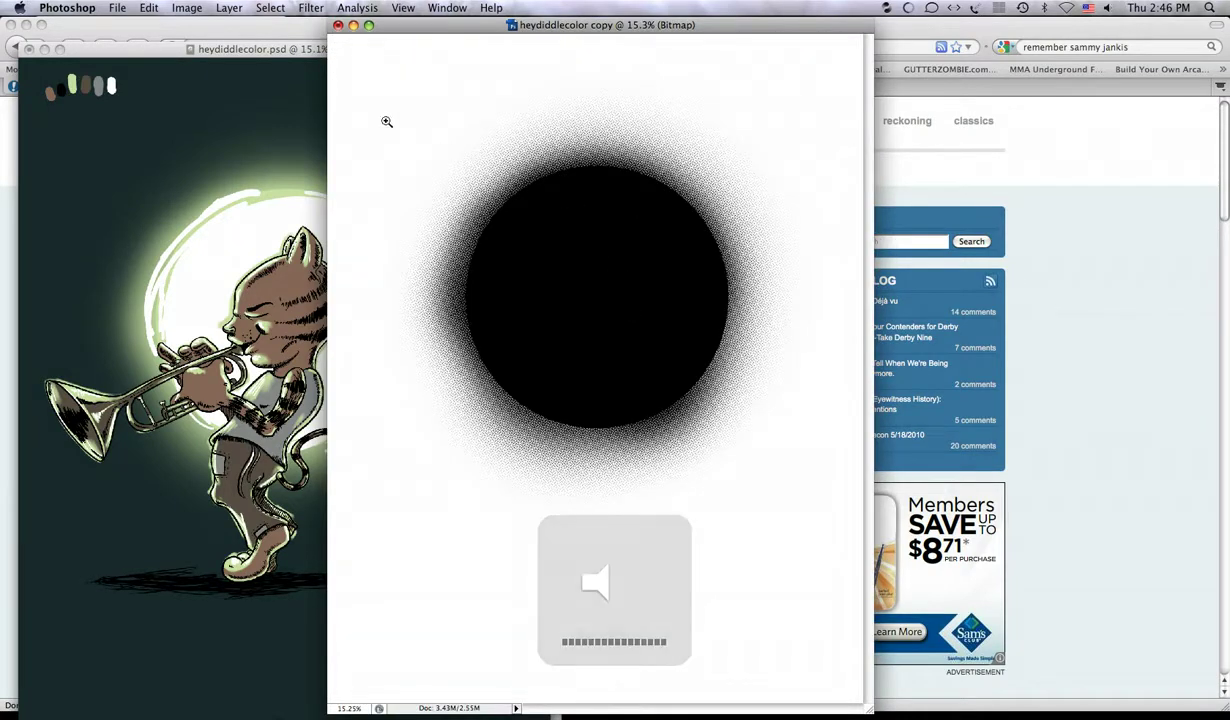
{"action": "left_click", "coordinate": [190, 8]}
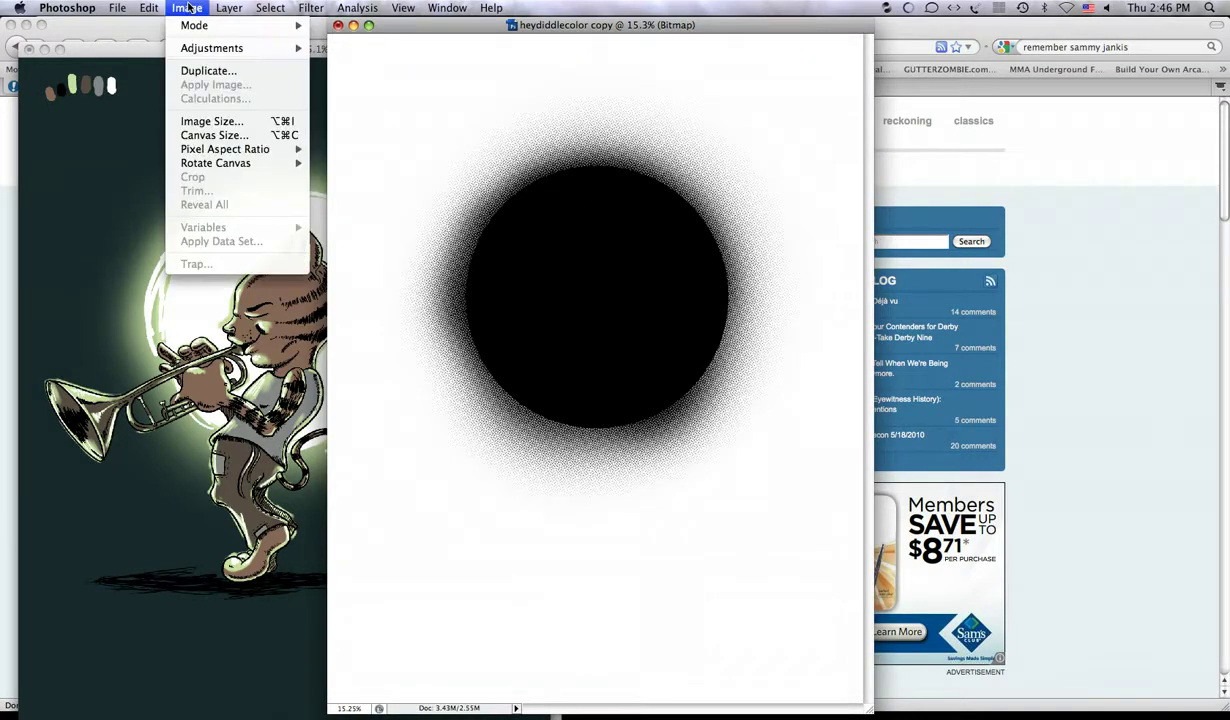
{"action": "mouse_move", "coordinate": [192, 26]}
{"action": "left_click", "coordinate": [345, 44]}
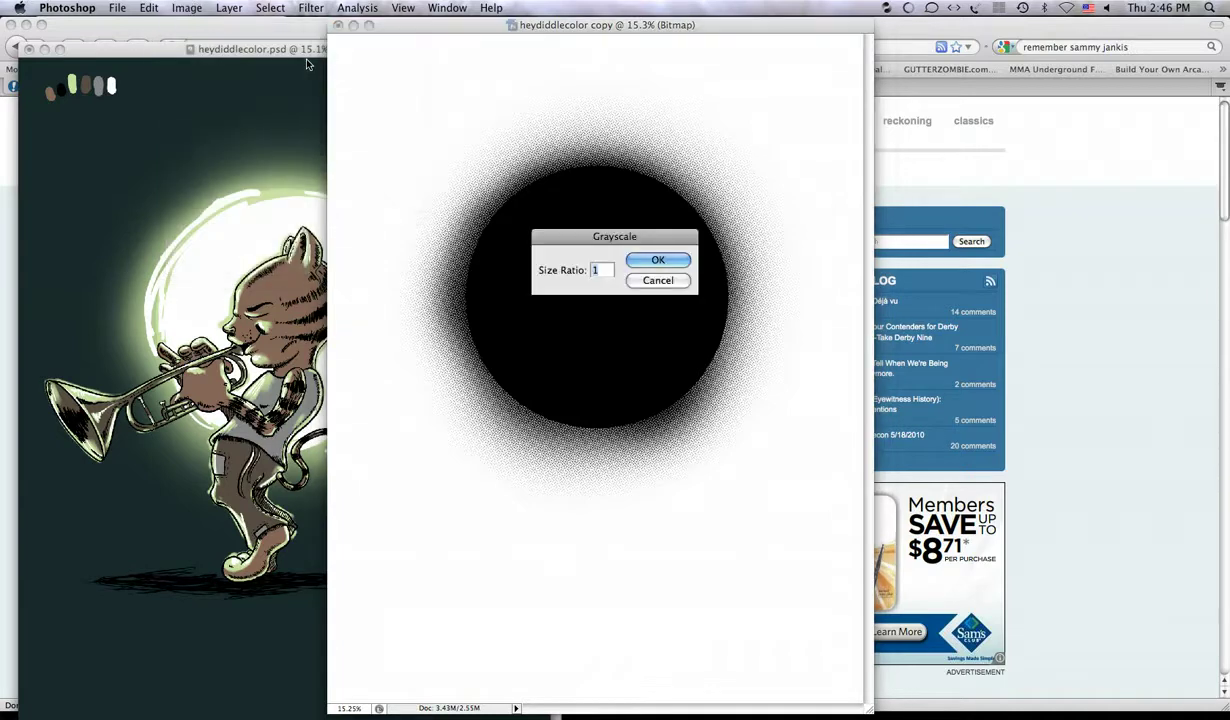
{"action": "key", "text": "Return"}
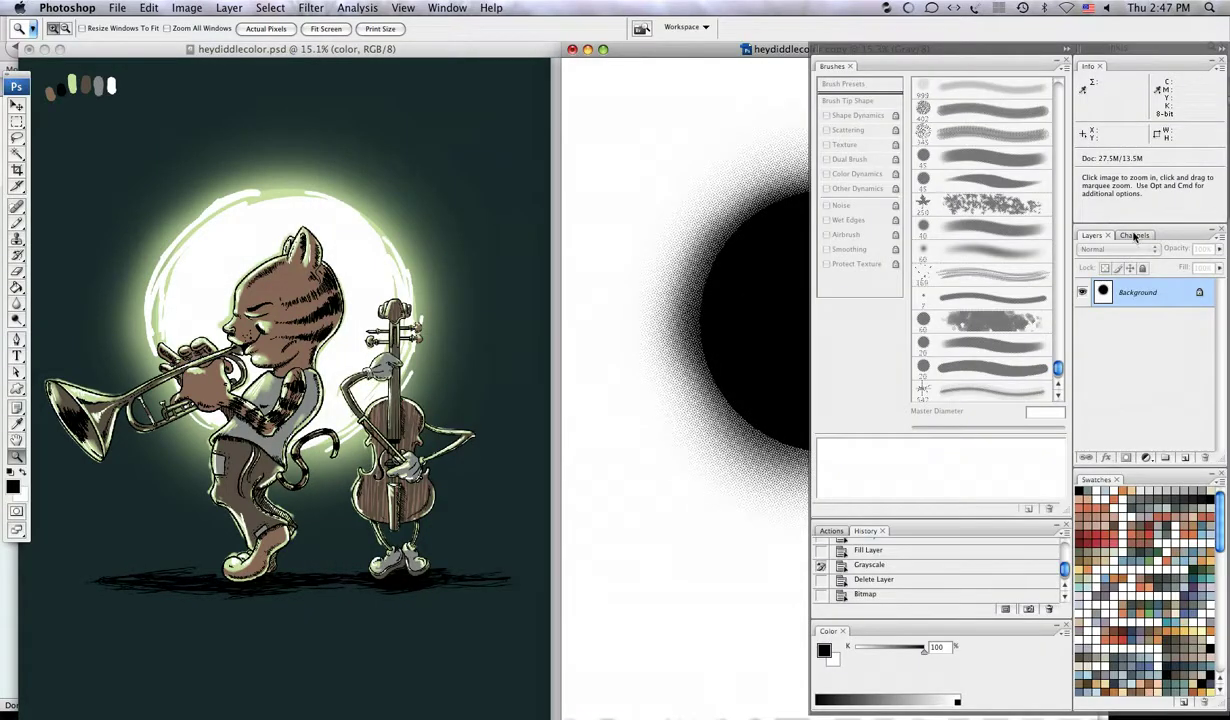
- Copy the Gray channel into heydiddlecolor.psd as Alpha 1, then return to the Layers panel
{"action": "left_click", "coordinate": [1134, 236]}
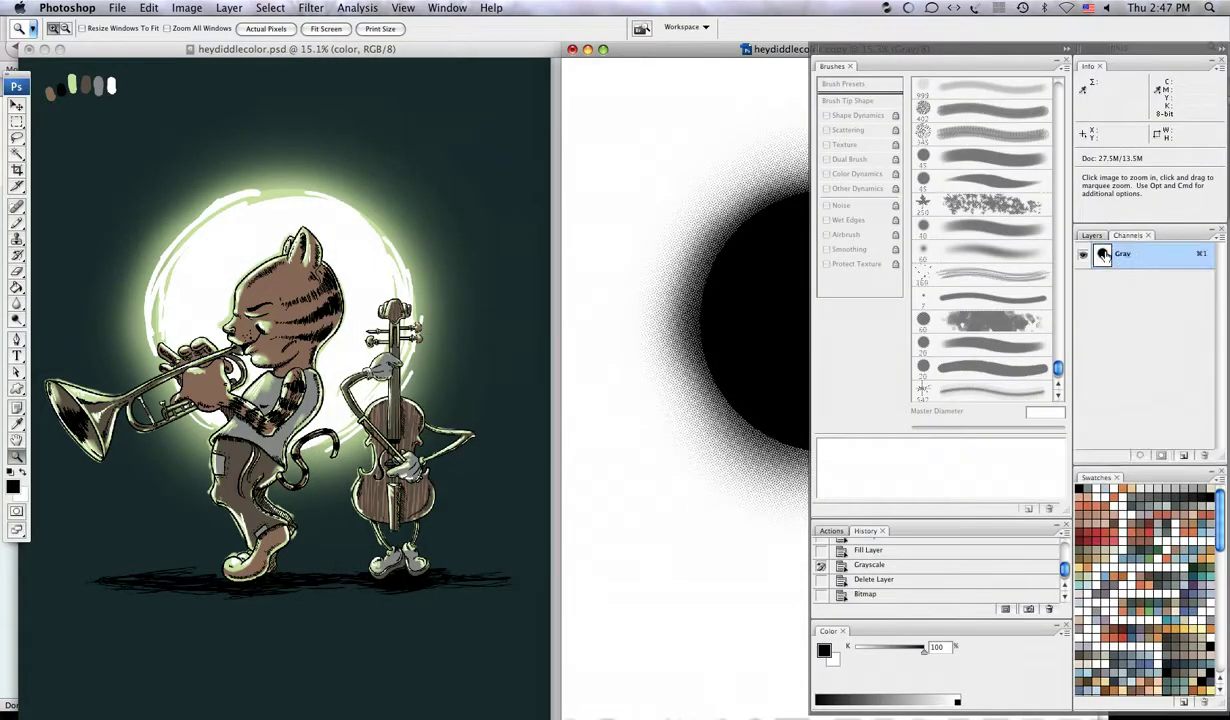
{"action": "mouse_move", "coordinate": [288, 283]}
{"action": "left_mouse_down"}
{"action": "mouse_move", "coordinate": [291, 268]}
{"action": "mouse_move", "coordinate": [300, 274]}
{"action": "left_mouse_up"}
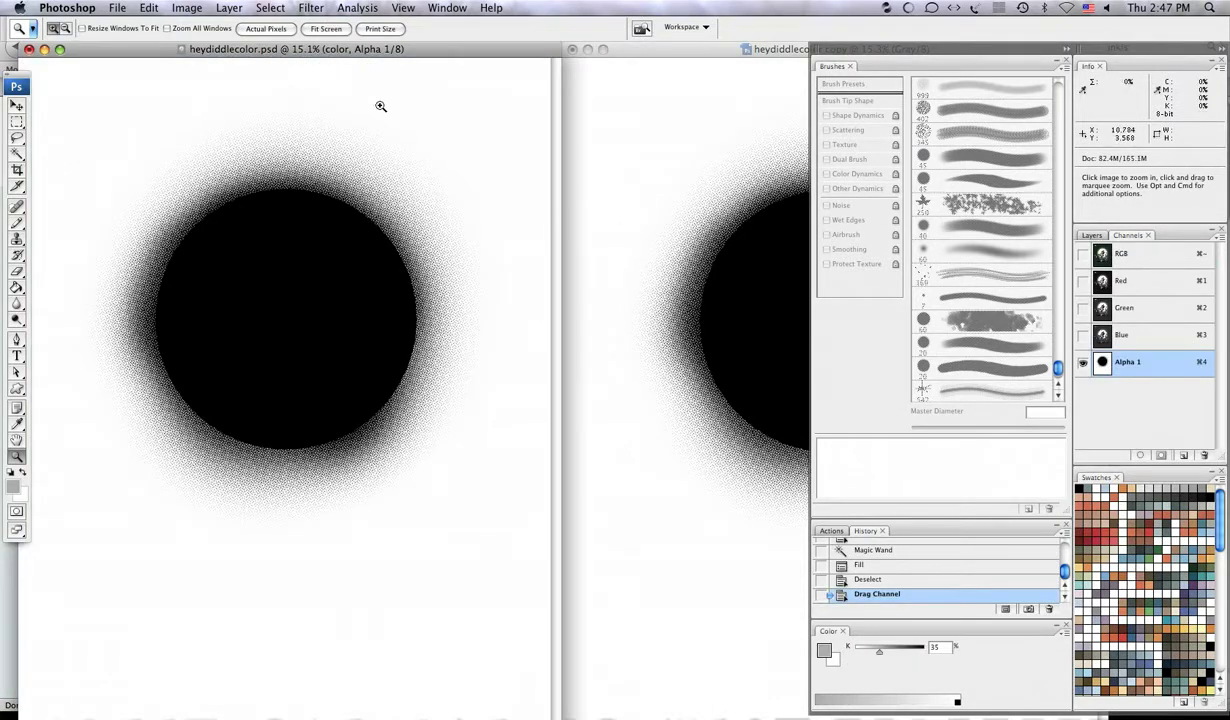
{"action": "left_click_drag", "start_coordinate": [401, 49], "coordinate": [438, 49]}
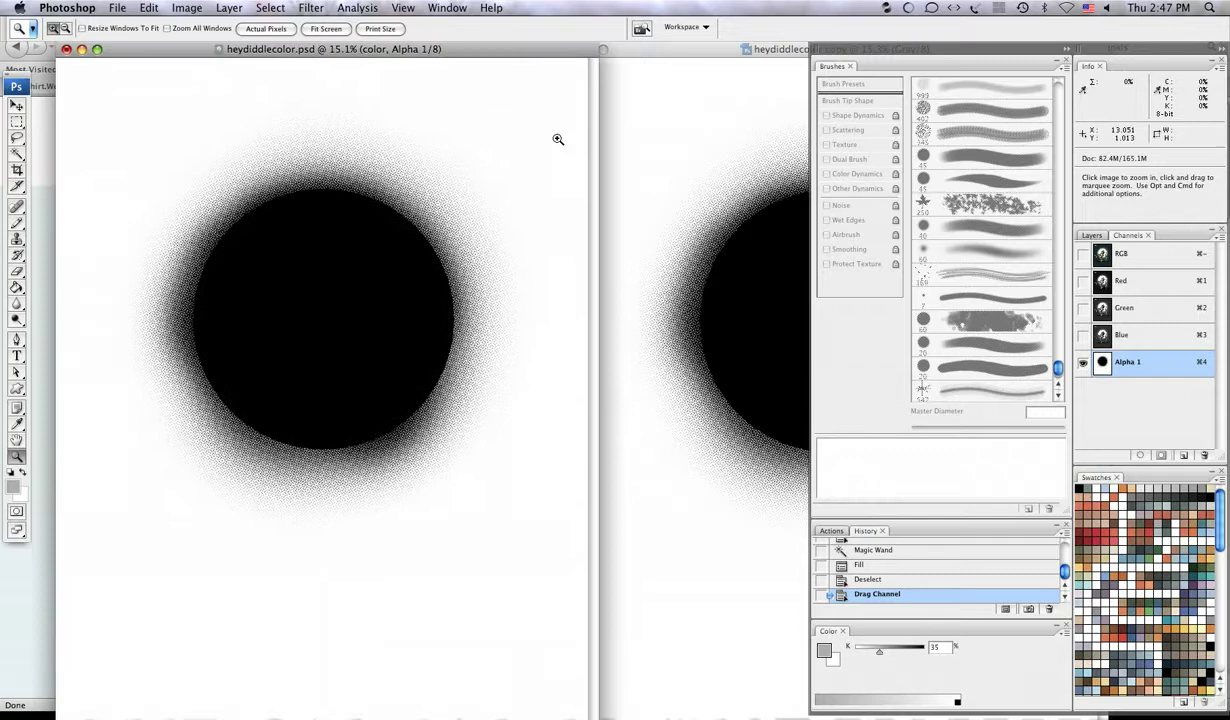
{"action": "left_click", "coordinate": [1091, 235]}
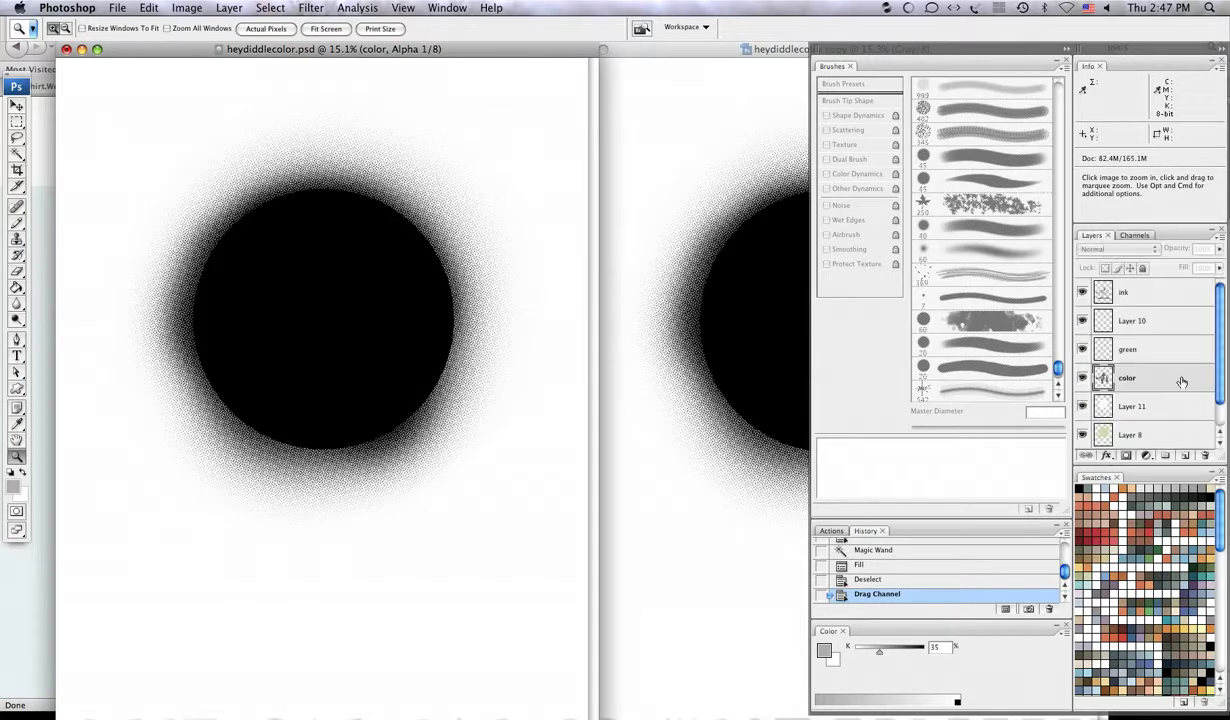
- Clear all of the soft moon glow from Layer 8
{"action": "left_click_drag", "start_coordinate": [1220, 376], "coordinate": [1180, 397]}
{"action": "left_click", "coordinate": [1130, 406]}
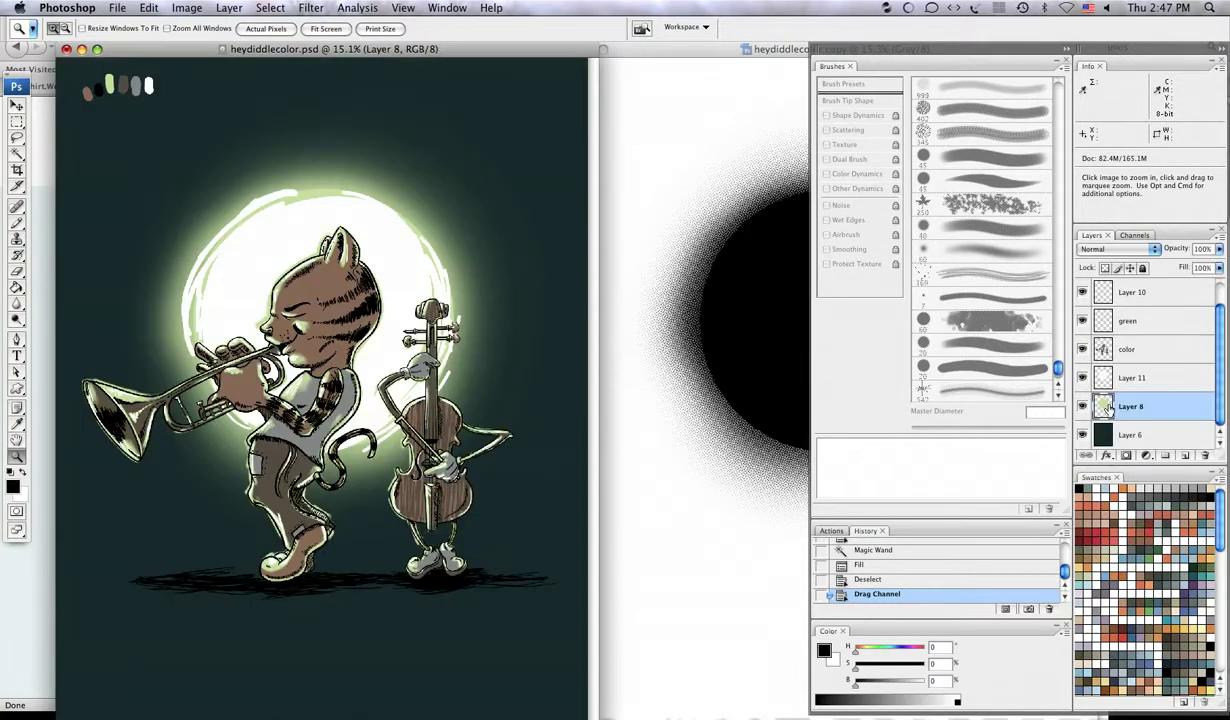
{"action": "left_click", "coordinate": [1082, 408]}
{"action": "left_click", "coordinate": [1082, 408]}
{"action": "left_click", "coordinate": [1082, 409]}
{"action": "left_click", "coordinate": [1083, 411]}
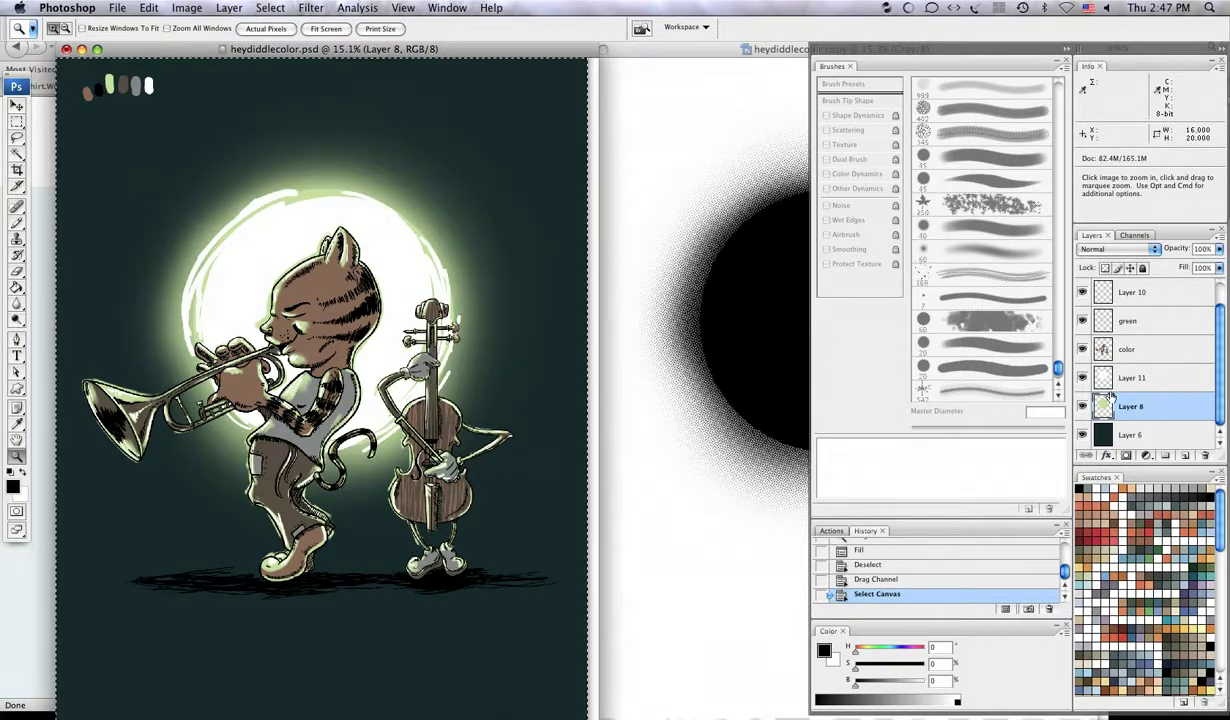
{"action": "key", "text": "super+a"}
{"action": "key", "text": "BackSpace"}
{"action": "key", "text": "super+d"}
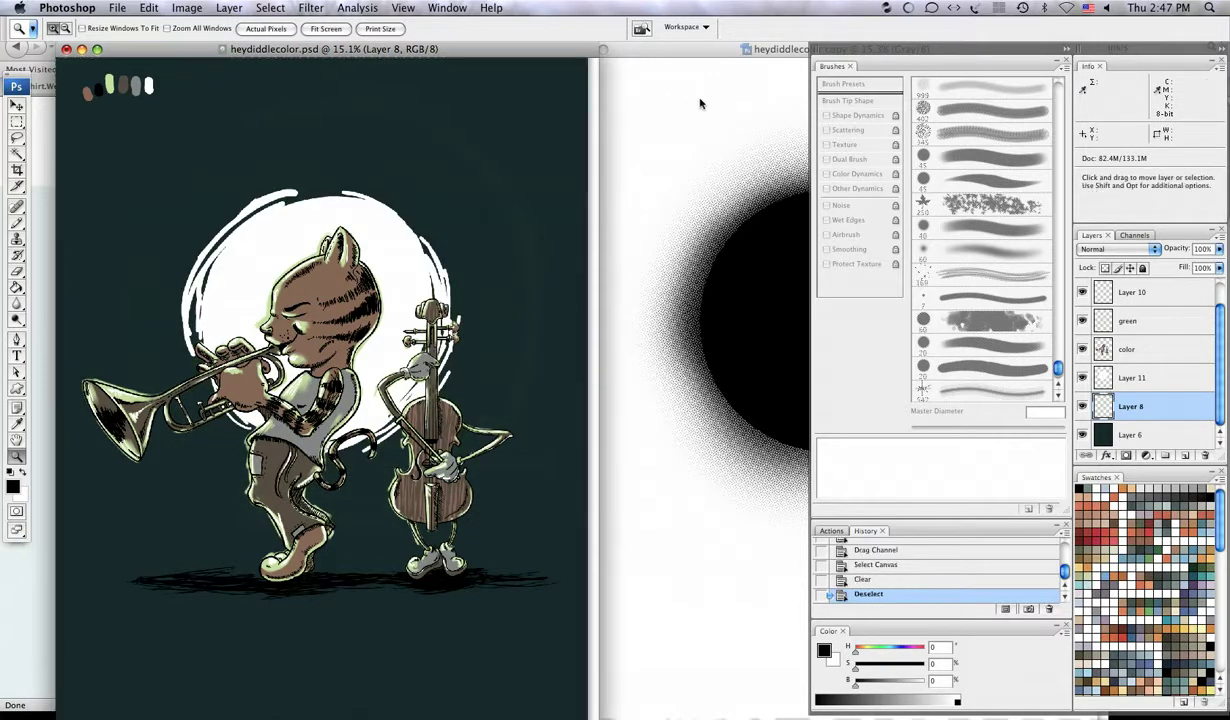
- Load Alpha 1 as a selection and set the foreground colour to the pale green swatch
{"action": "left_click", "coordinate": [1134, 236]}
{"action": "left_click", "coordinate": [1100, 364], "text": "super"}
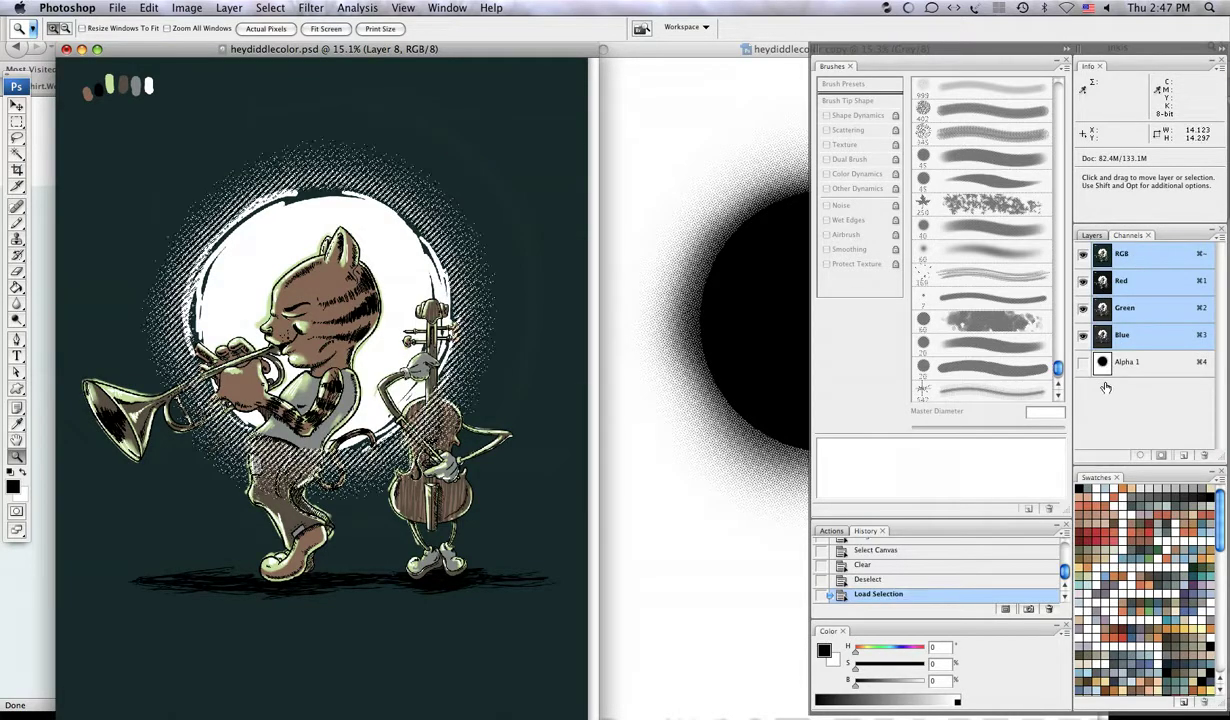
{"action": "key", "text": "g"}
{"action": "left_click", "coordinate": [108, 88], "text": "alt"}
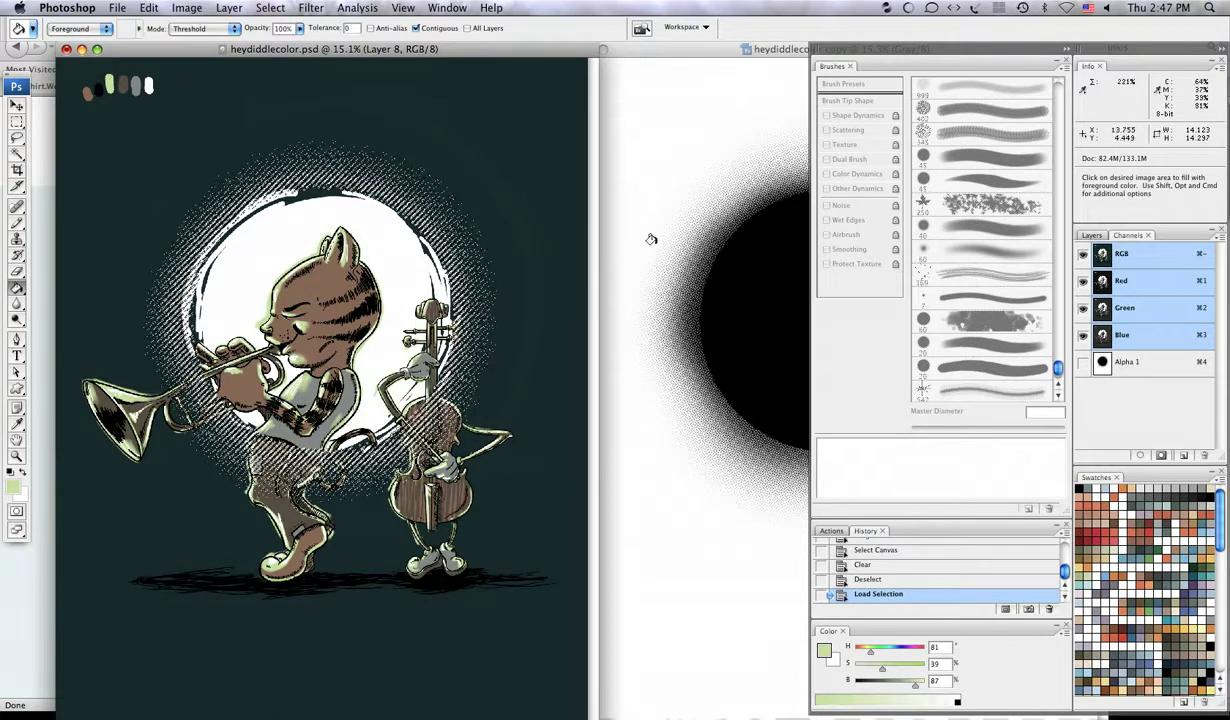
{"action": "left_click", "coordinate": [1127, 362]}
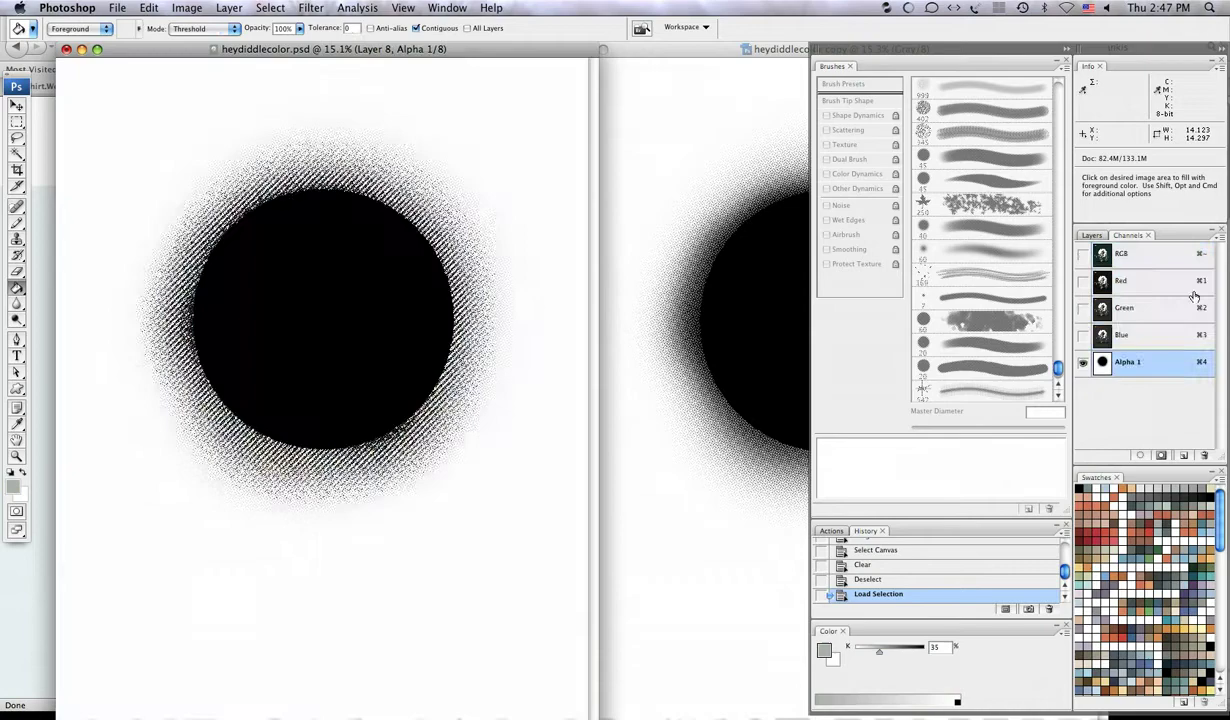
{"action": "left_click", "coordinate": [1103, 367], "text": "super"}
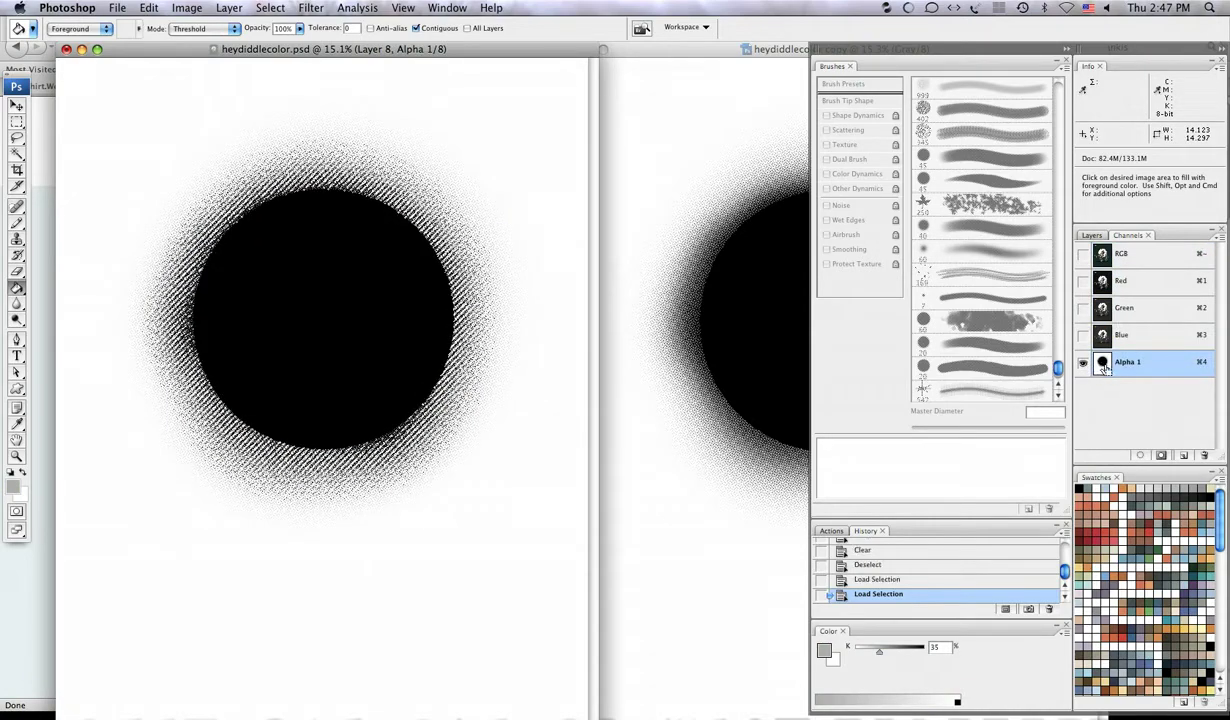
{"action": "left_click", "coordinate": [1219, 236]}
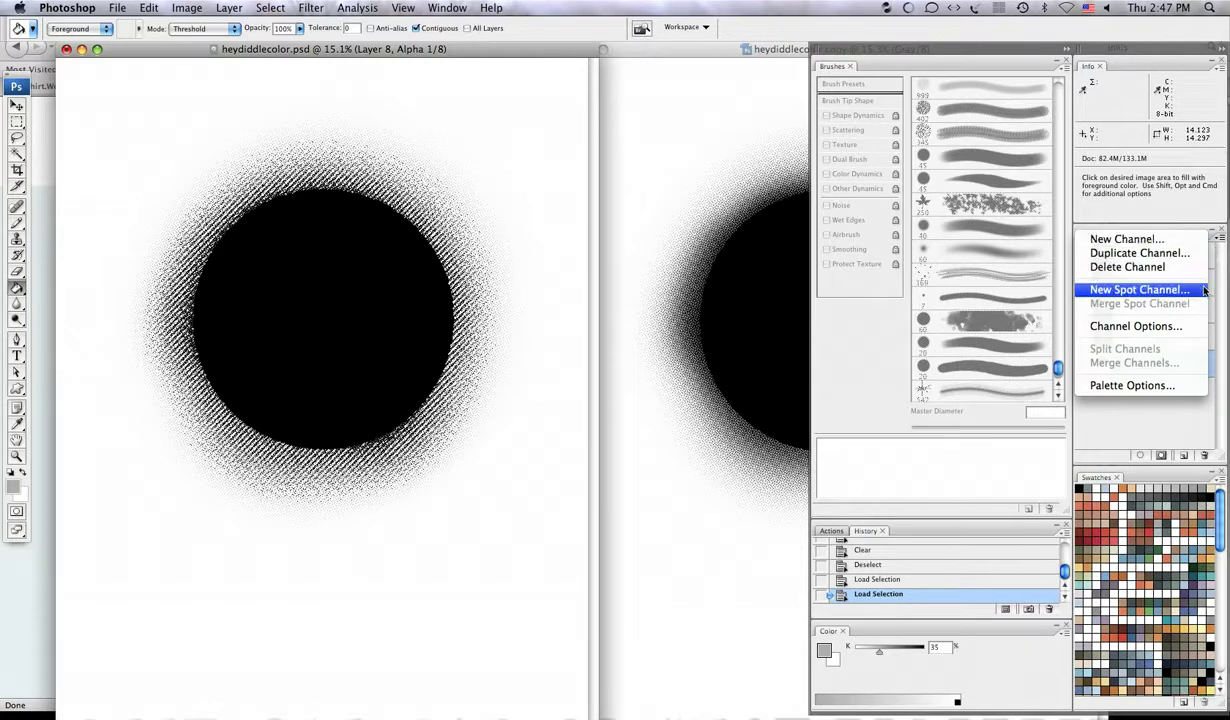
{"action": "left_click", "coordinate": [1146, 426]}
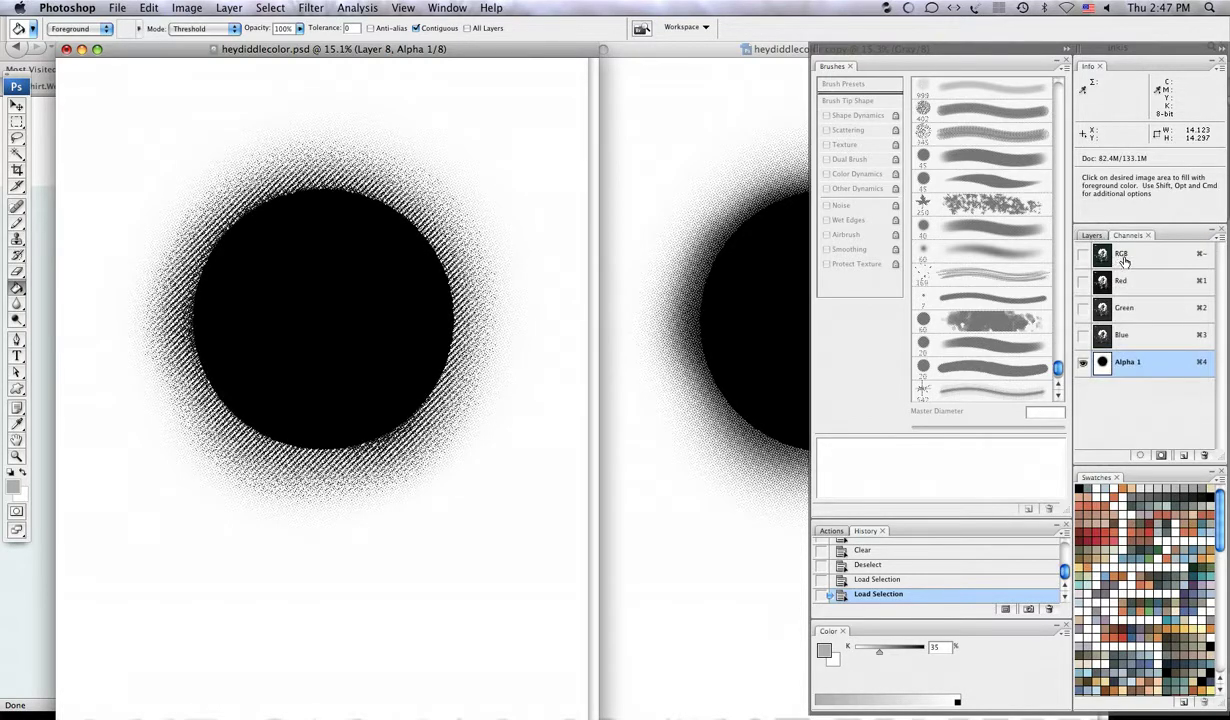
{"action": "left_click", "coordinate": [1122, 256]}
- Fill the halftone selection on Layer 8 with pale green, deselect and zoom out
{"action": "left_click", "coordinate": [1092, 235]}
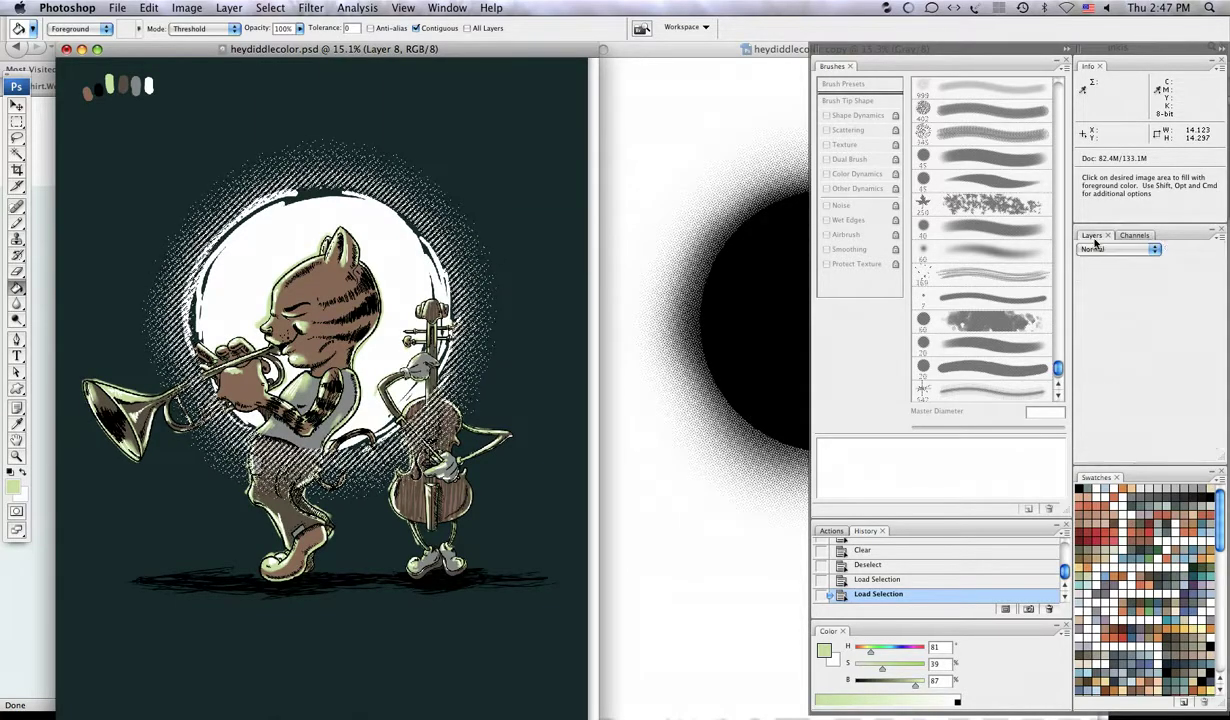
{"action": "key", "text": "i"}
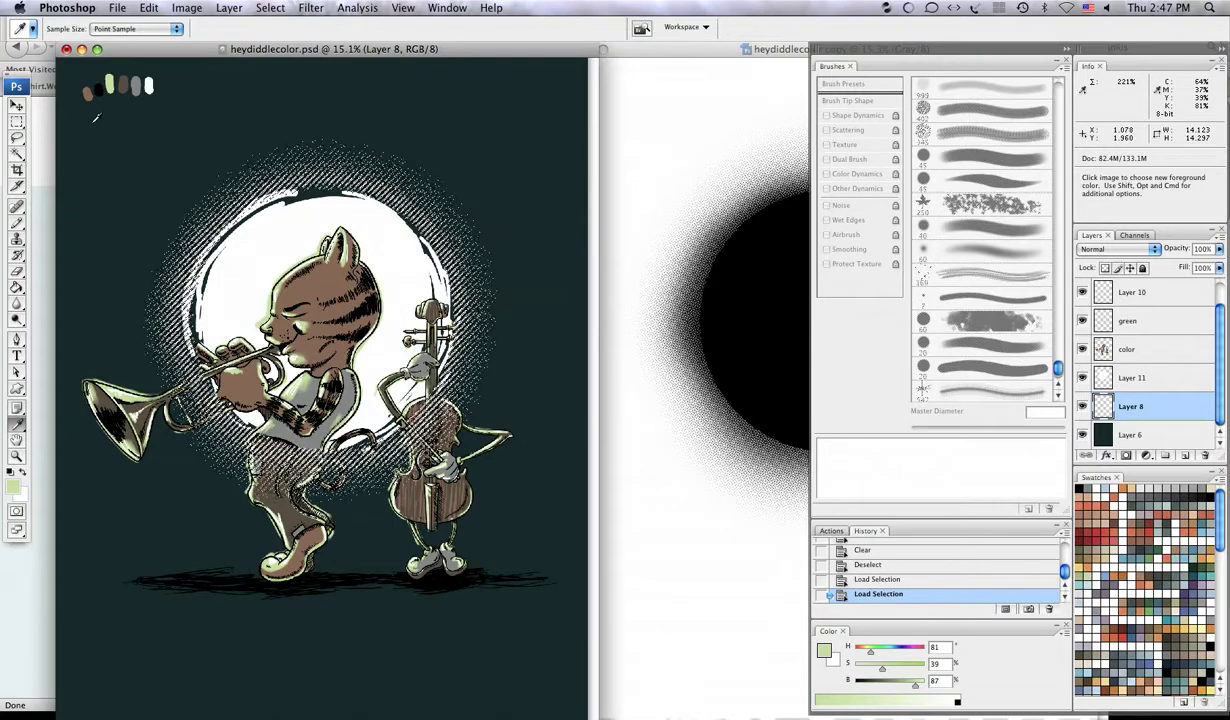
{"action": "key", "text": "alt+BackSpace"}
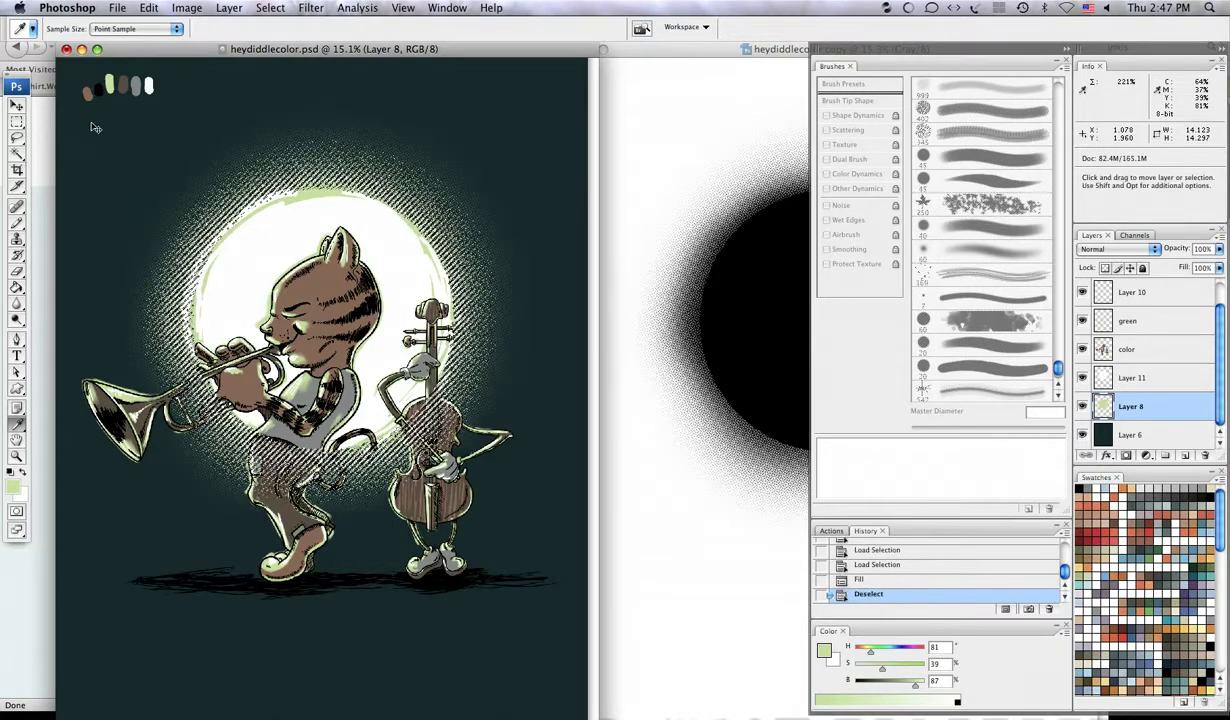
{"action": "key", "text": "super+d"}
{"action": "key", "text": "super+minus"}
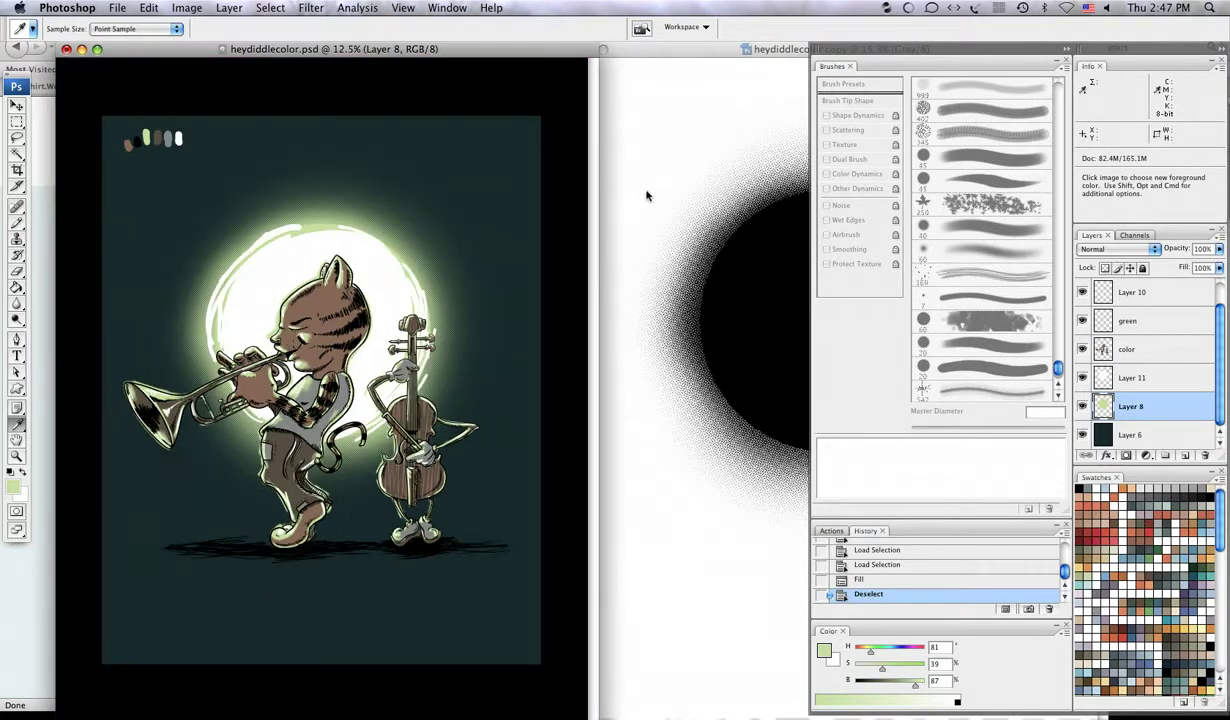
- Inspect Alpha 1, reload it as a selection, and trial-clear the halo before undoing
{"action": "left_click", "coordinate": [1134, 235]}
{"action": "left_click", "coordinate": [1118, 361]}
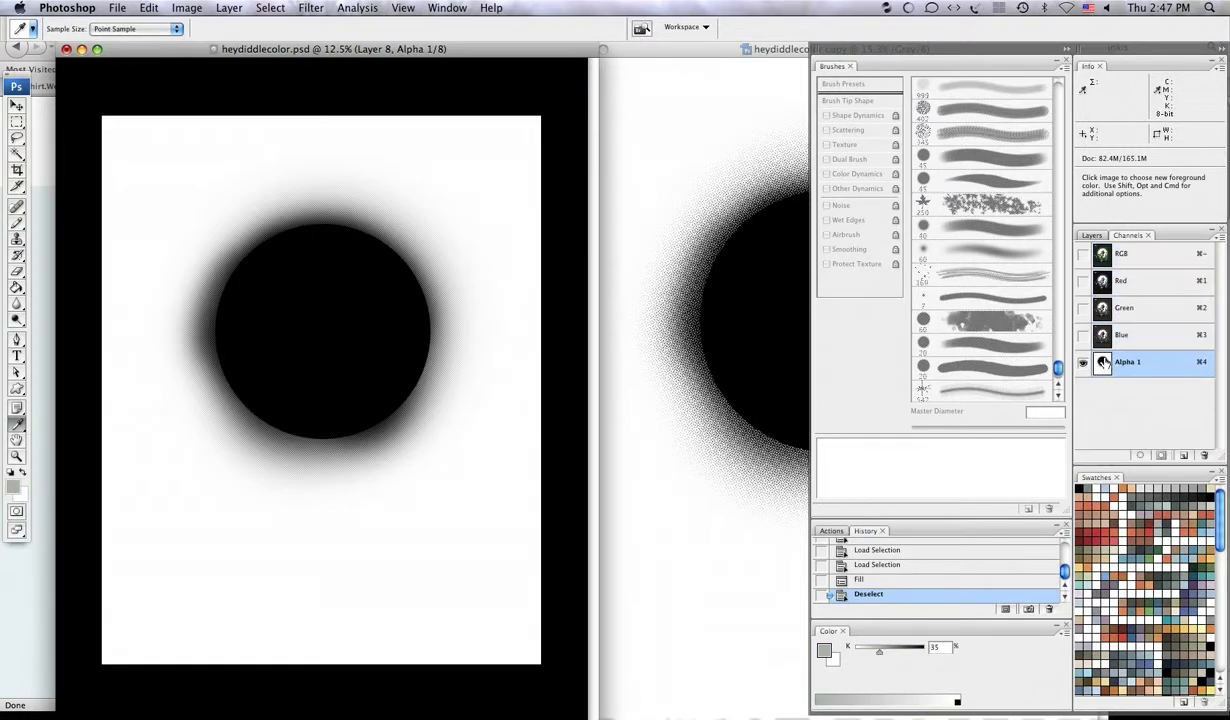
{"action": "left_click", "coordinate": [1092, 236]}
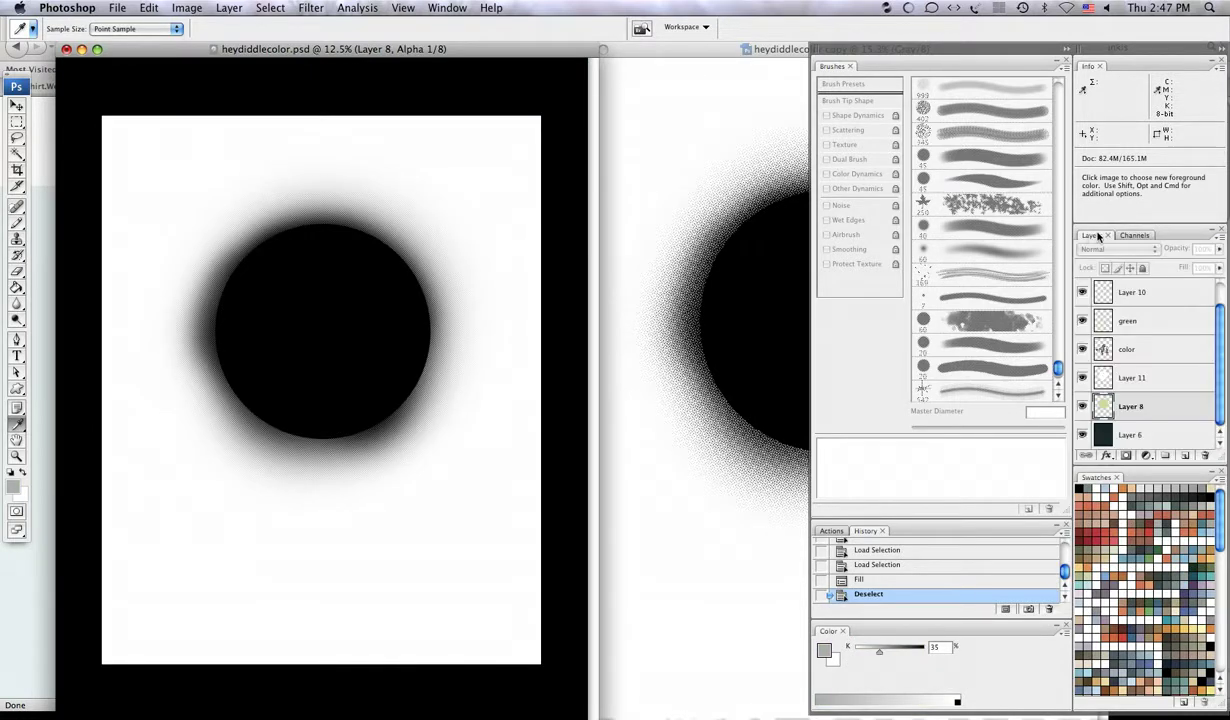
{"action": "key", "text": "super+grave"}
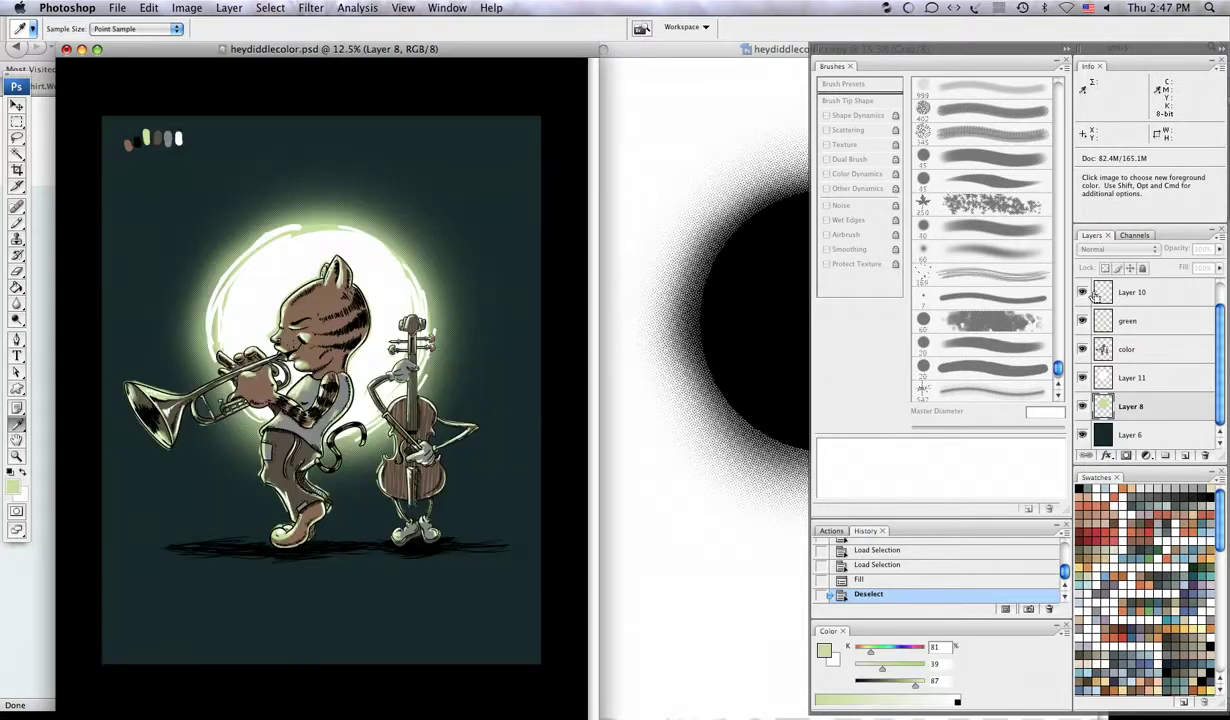
{"action": "left_click", "coordinate": [1134, 236]}
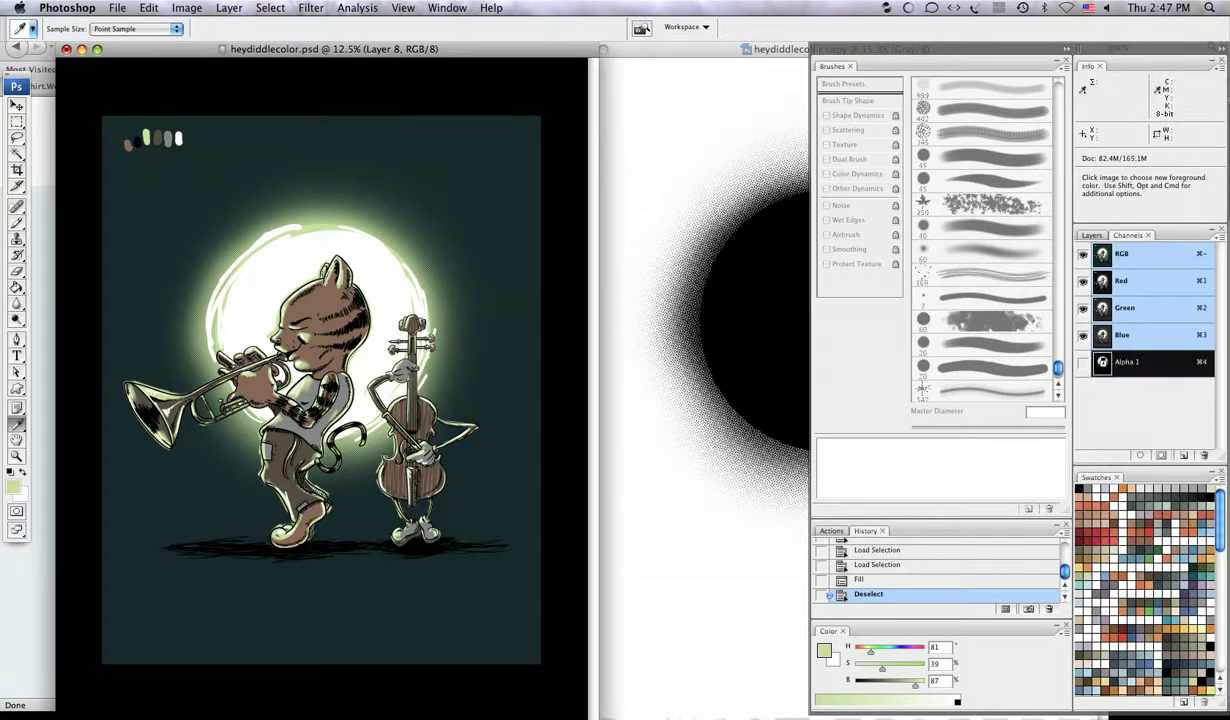
{"action": "left_click", "coordinate": [1102, 365], "text": "super"}
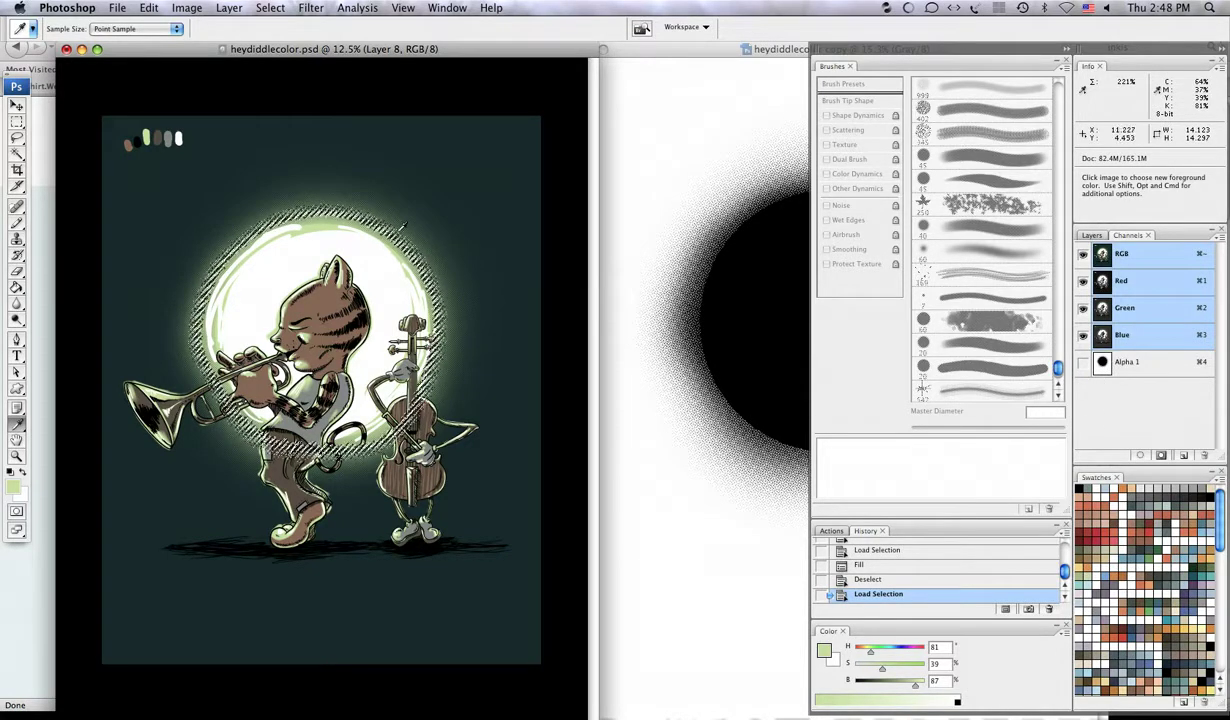
{"action": "key", "text": "super+d"}
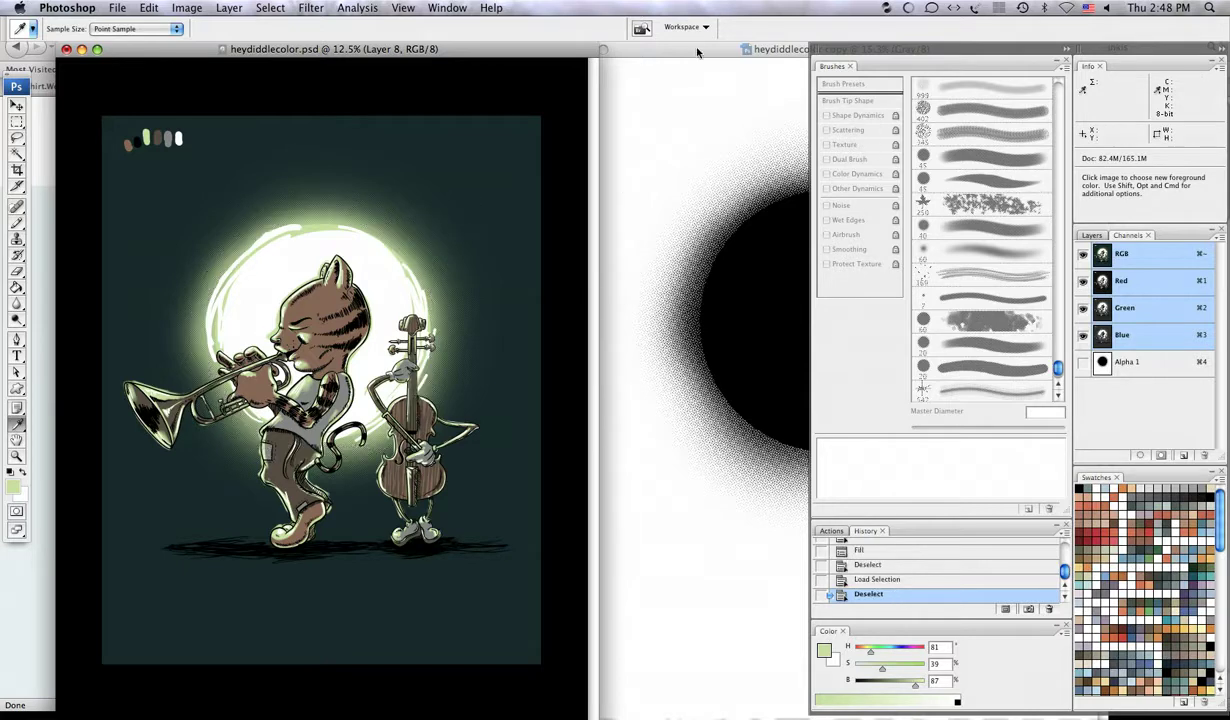
{"action": "key", "text": "super+z"}
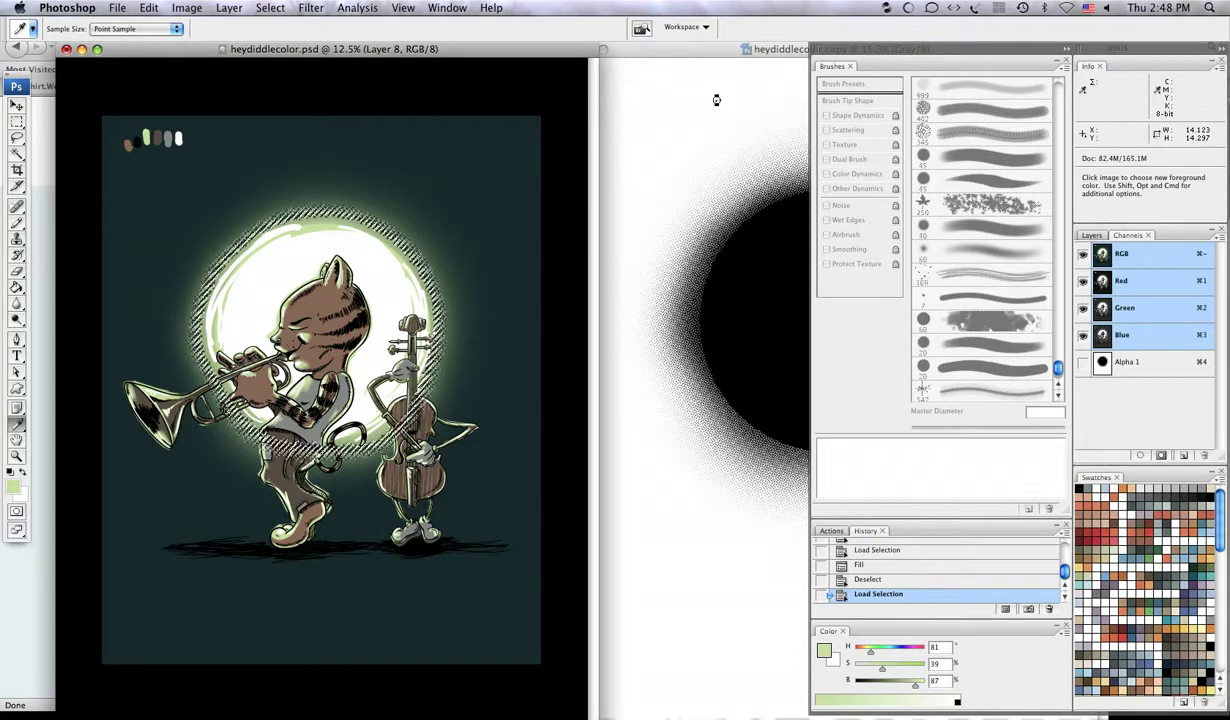
{"action": "key", "text": "Delete"}
{"action": "key", "text": "super+z"}
- Revert the copy to its grayscale state and delete the black circle layer
{"action": "left_click_drag", "start_coordinate": [725, 50], "coordinate": [687, 53]}
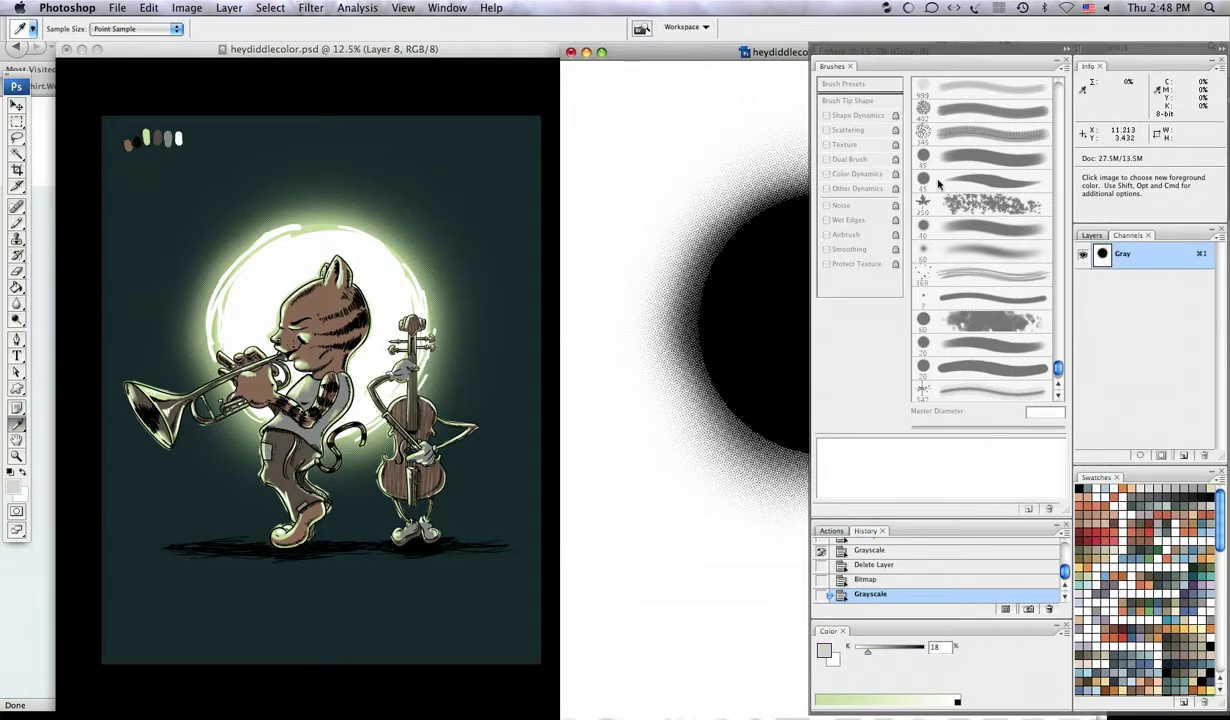
{"action": "left_click_drag", "start_coordinate": [655, 55], "coordinate": [505, 52]}
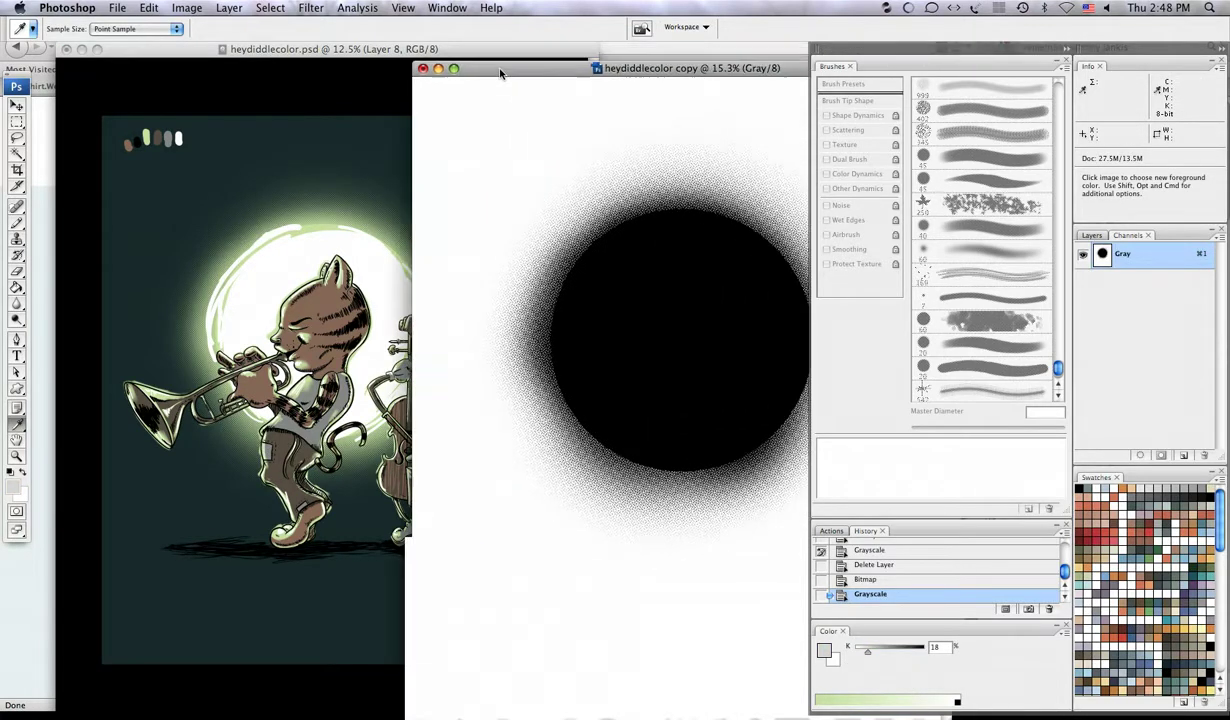
{"action": "left_click", "coordinate": [858, 553]}
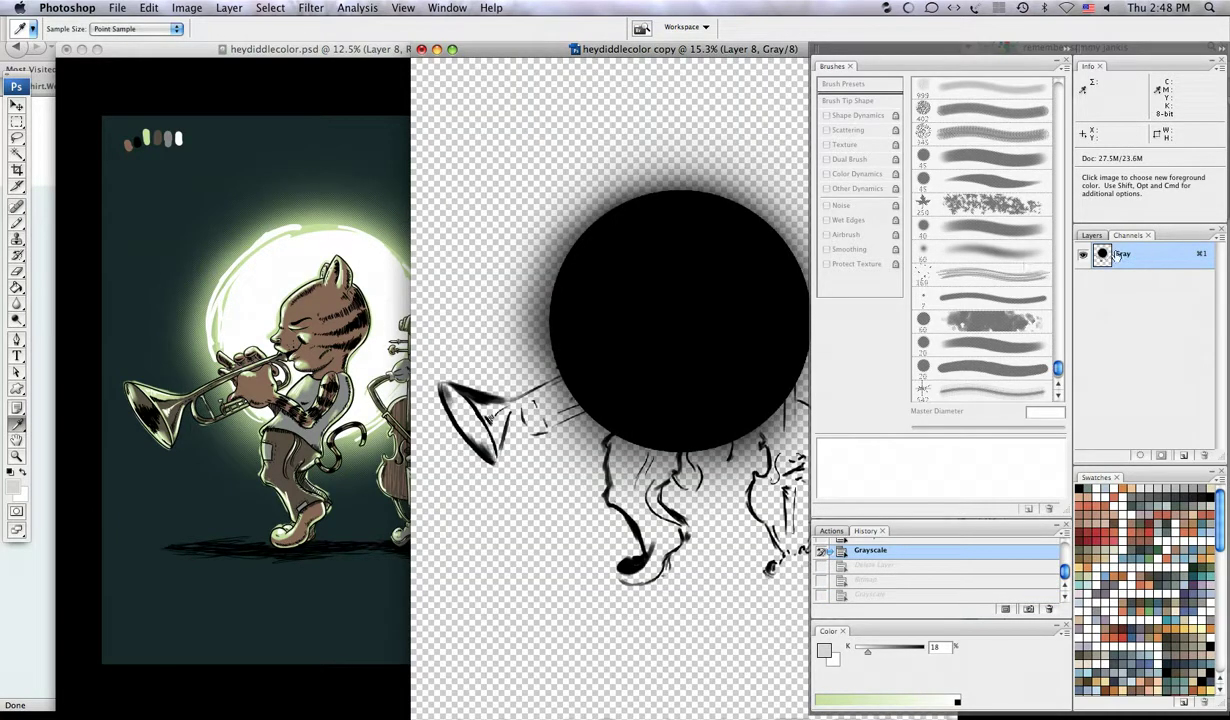
{"action": "left_click", "coordinate": [1092, 235]}
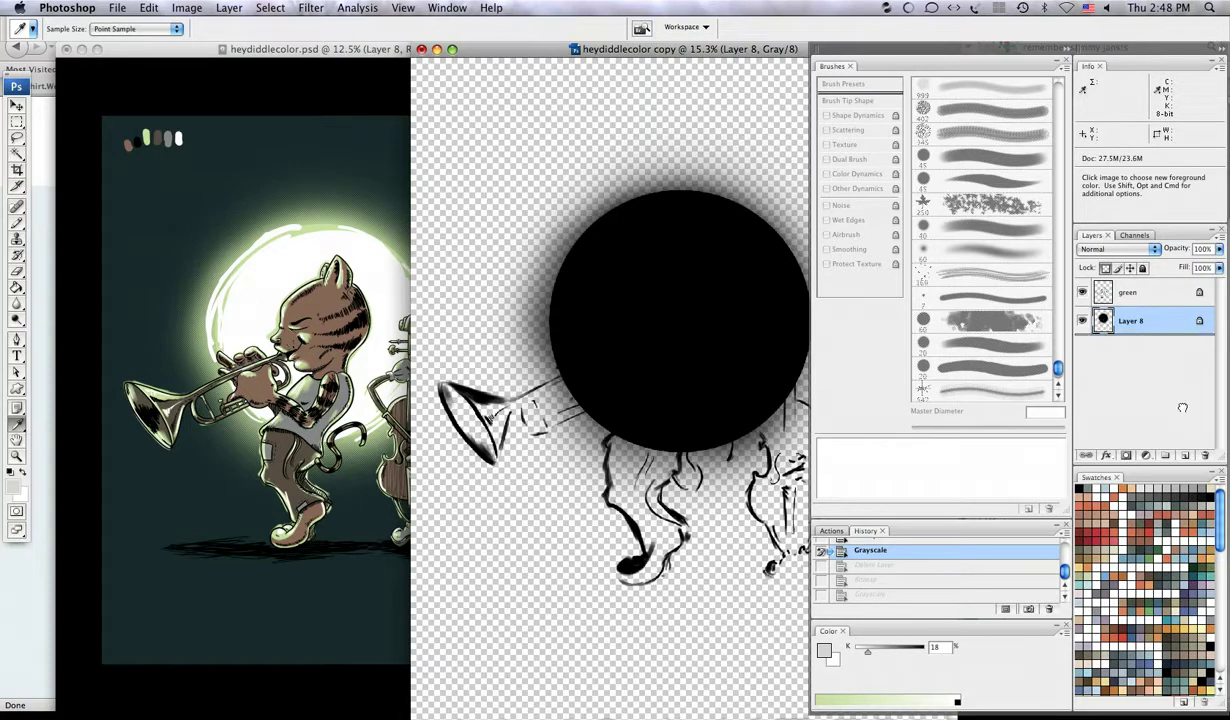
{"action": "mouse_move", "coordinate": [1182, 407]}
{"action": "left_mouse_down"}
{"action": "mouse_move", "coordinate": [1160, 435]}
{"action": "mouse_move", "coordinate": [1204, 456]}
{"action": "left_mouse_up"}
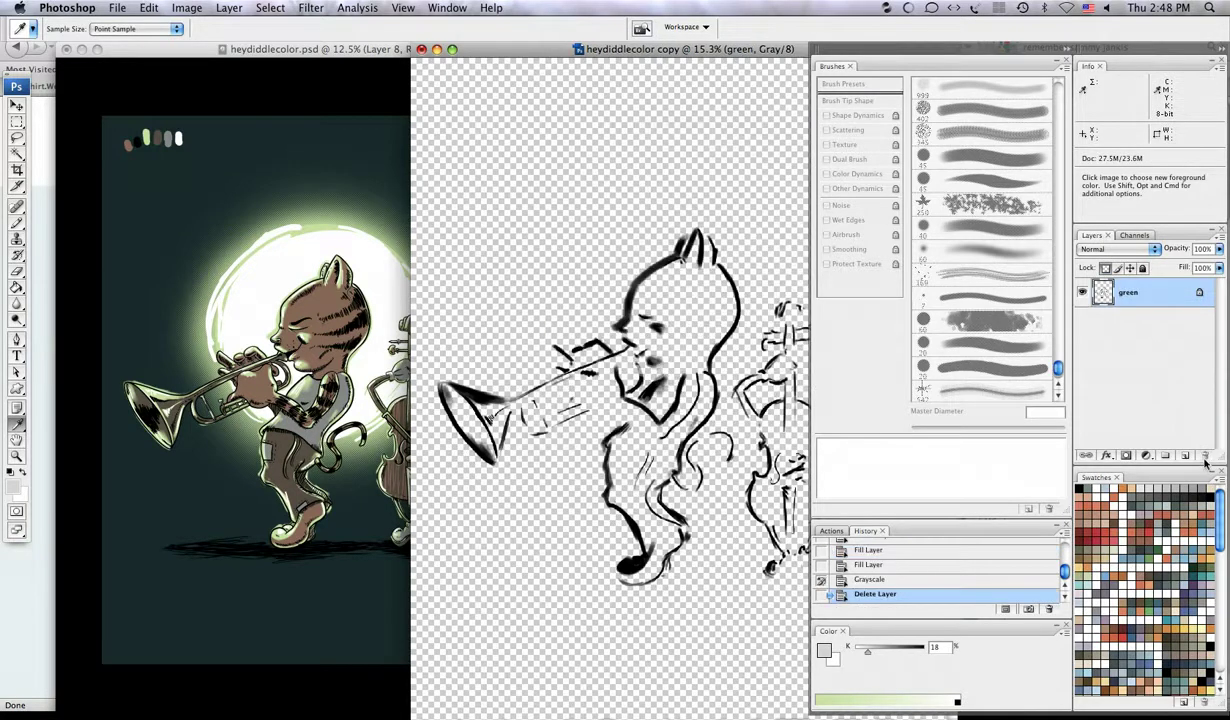
- Flatten the copy and convert it to a 300 ppi Bitmap with the 30-line, 27.5°, round halftone
{"action": "left_click", "coordinate": [187, 7]}
{"action": "mouse_move", "coordinate": [192, 27]}
{"action": "left_click", "coordinate": [316, 41]}
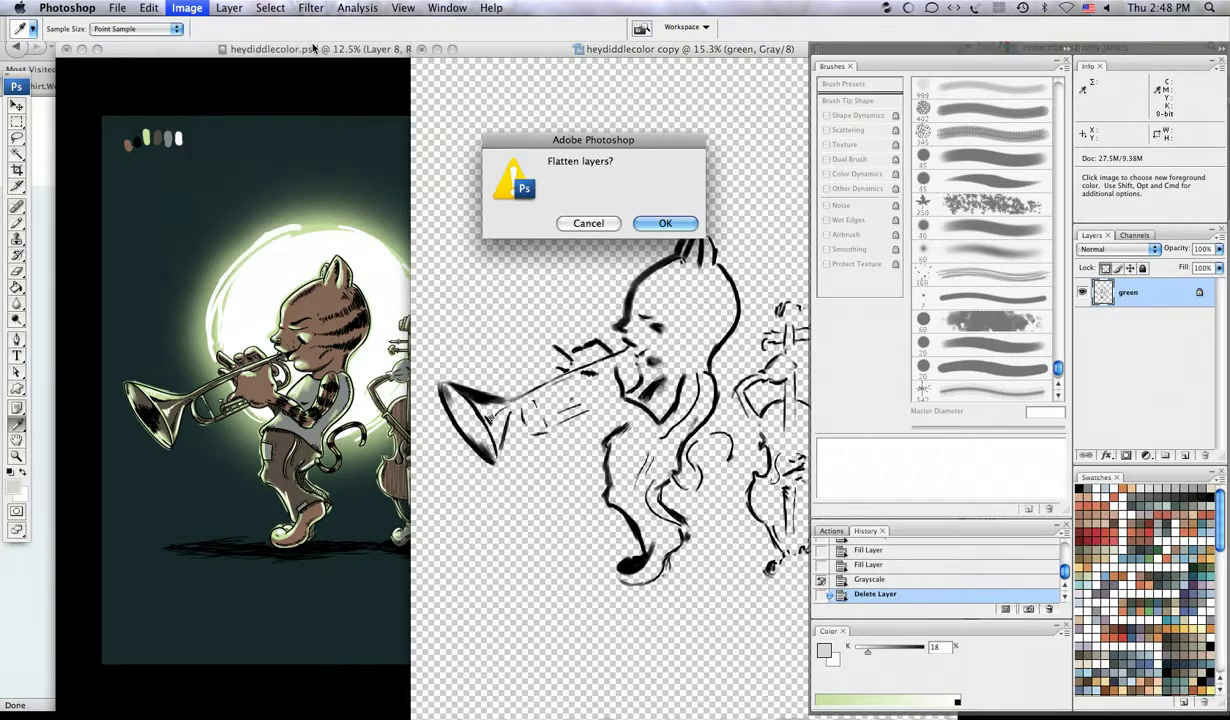
{"action": "key", "text": "Return"}
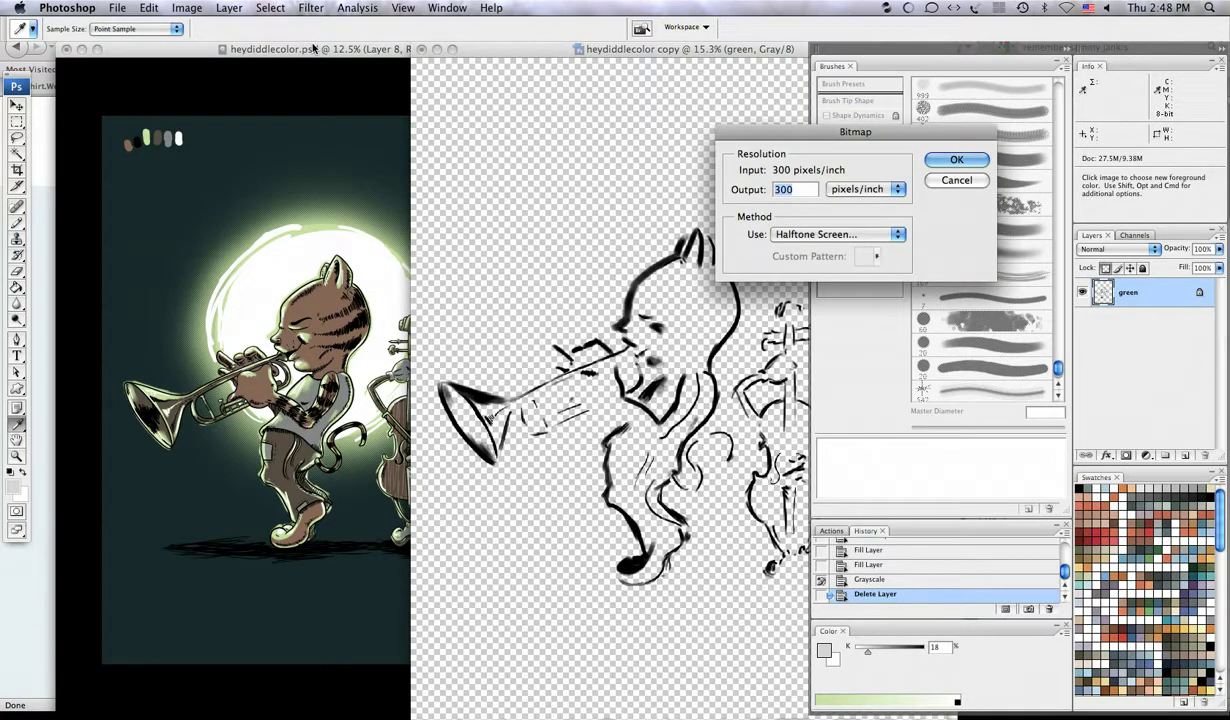
{"action": "key", "text": "Return"}
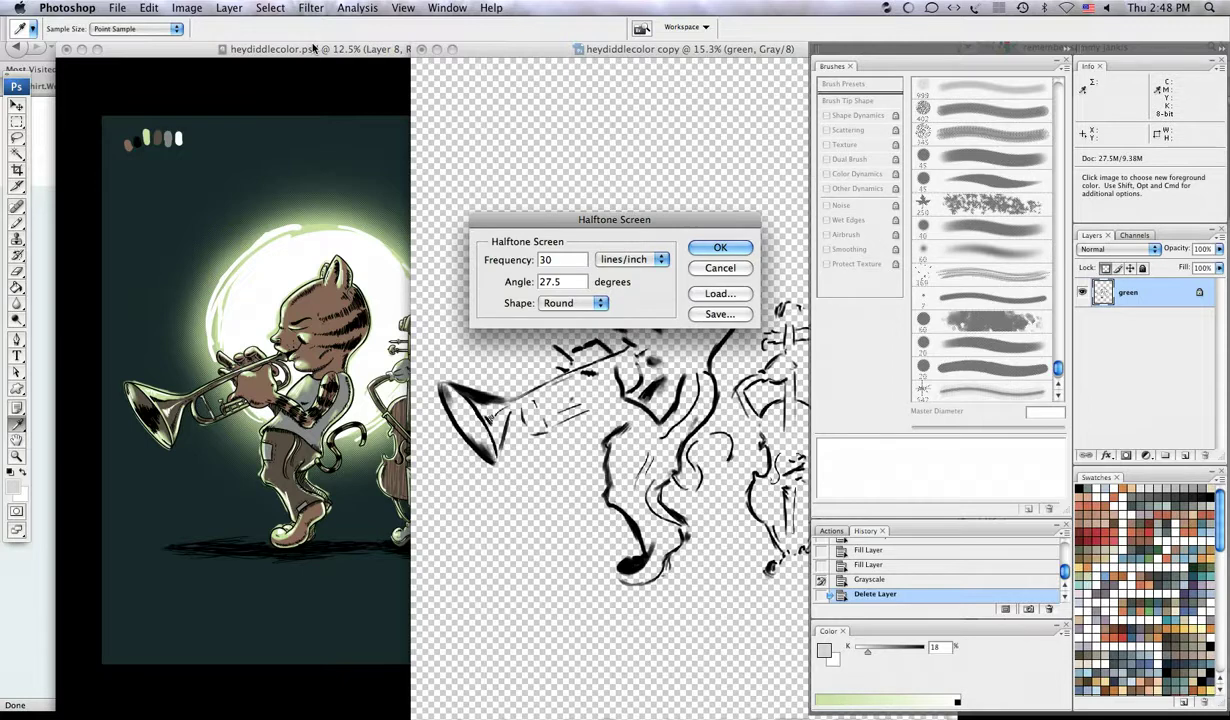
{"action": "key", "text": "Return"}
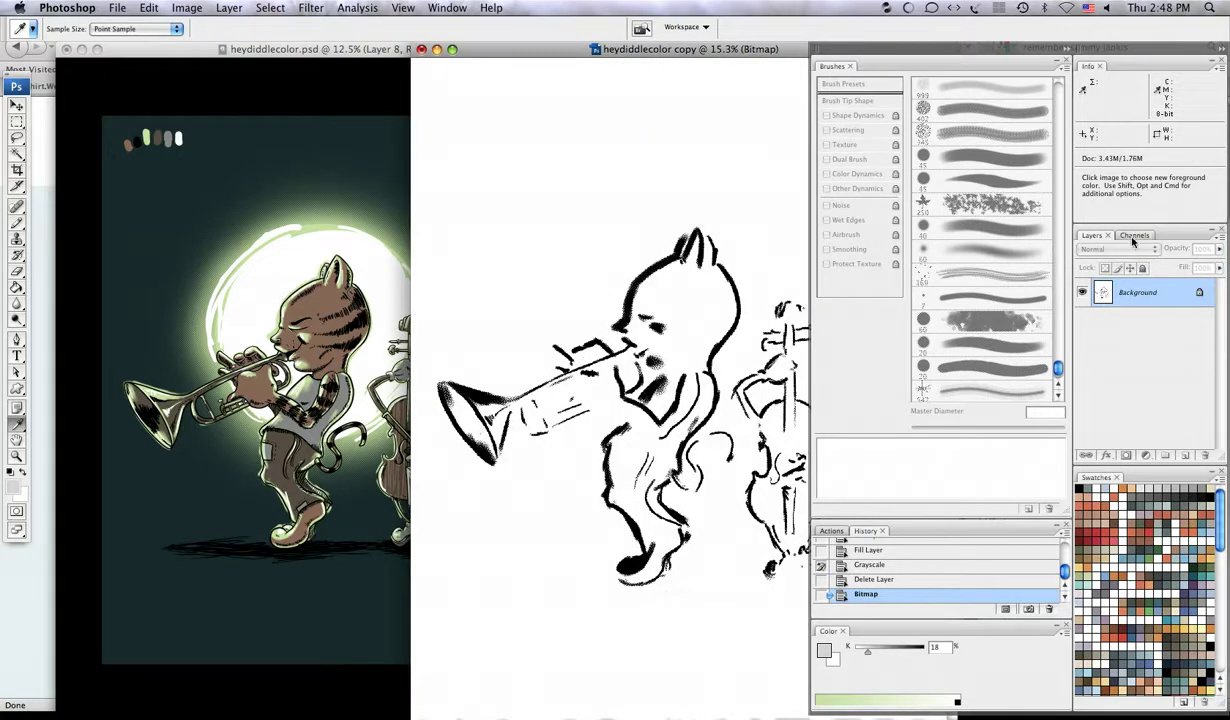
- Return the copy to Grayscale at ratio 1 and drag its Gray channel into the colour illustration
{"action": "left_click", "coordinate": [186, 8]}
{"action": "mouse_move", "coordinate": [280, 26]}
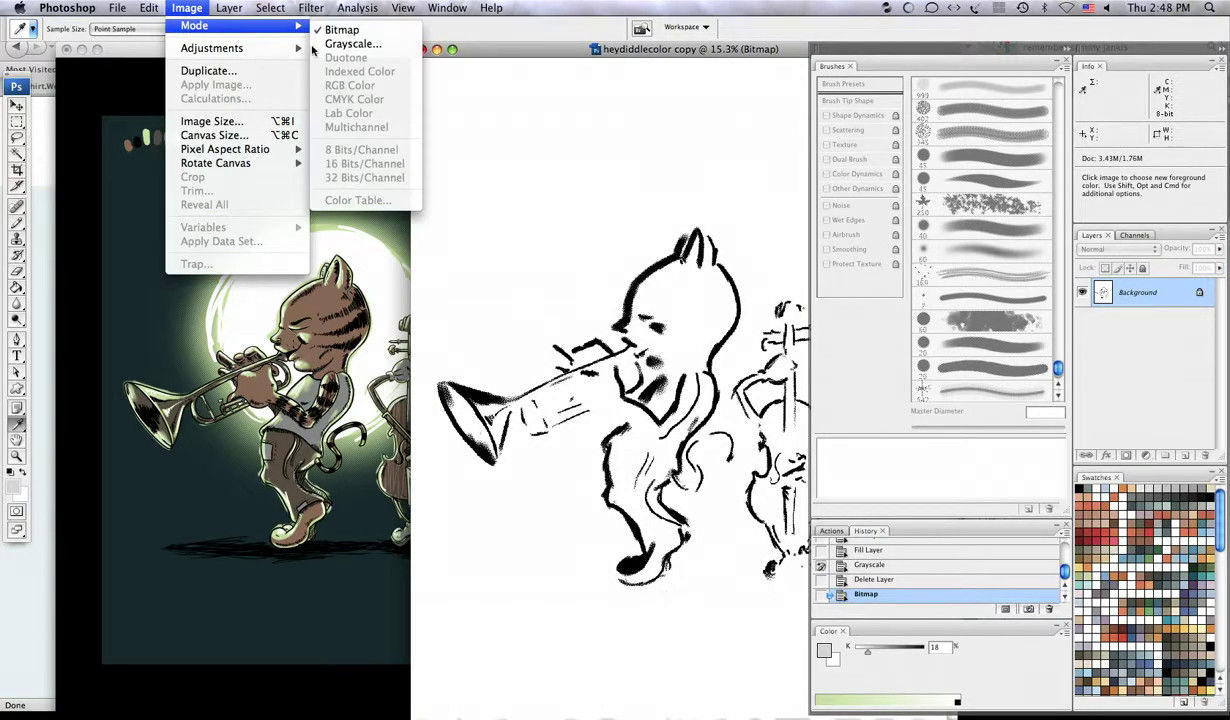
{"action": "left_click", "coordinate": [345, 44]}
{"action": "key", "text": "Return"}
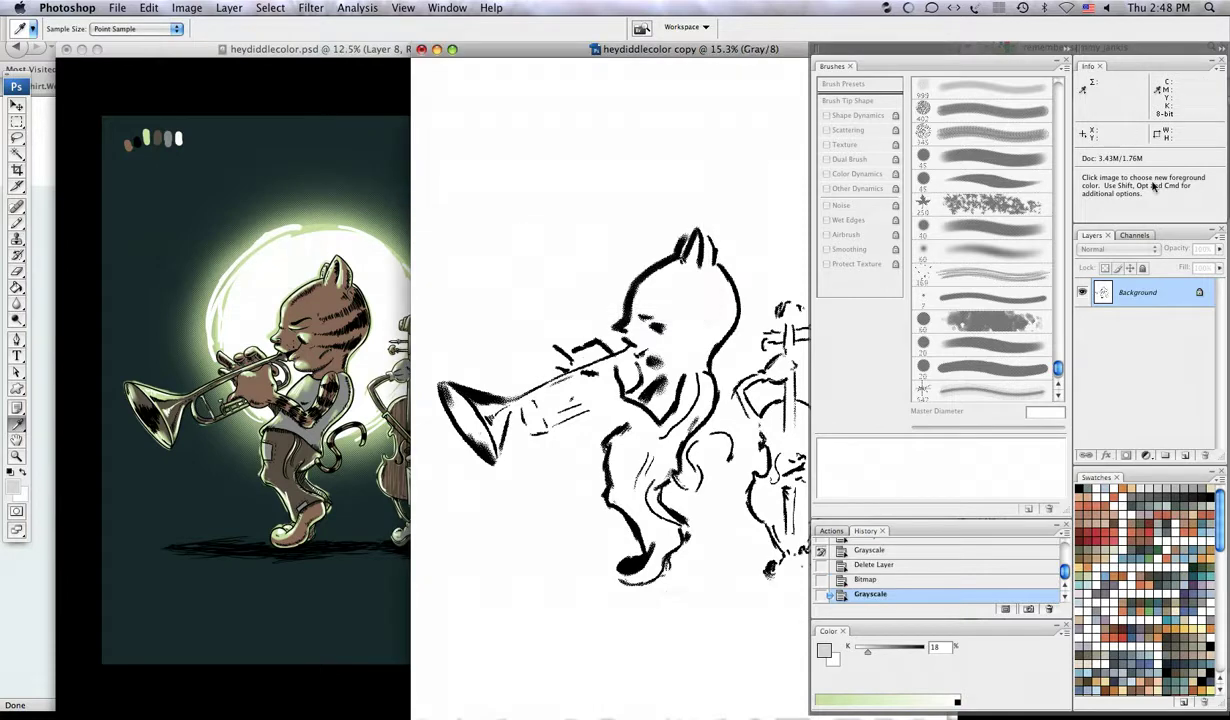
{"action": "left_click", "coordinate": [1134, 235]}
{"action": "left_click_drag", "start_coordinate": [1103, 258], "coordinate": [258, 340]}
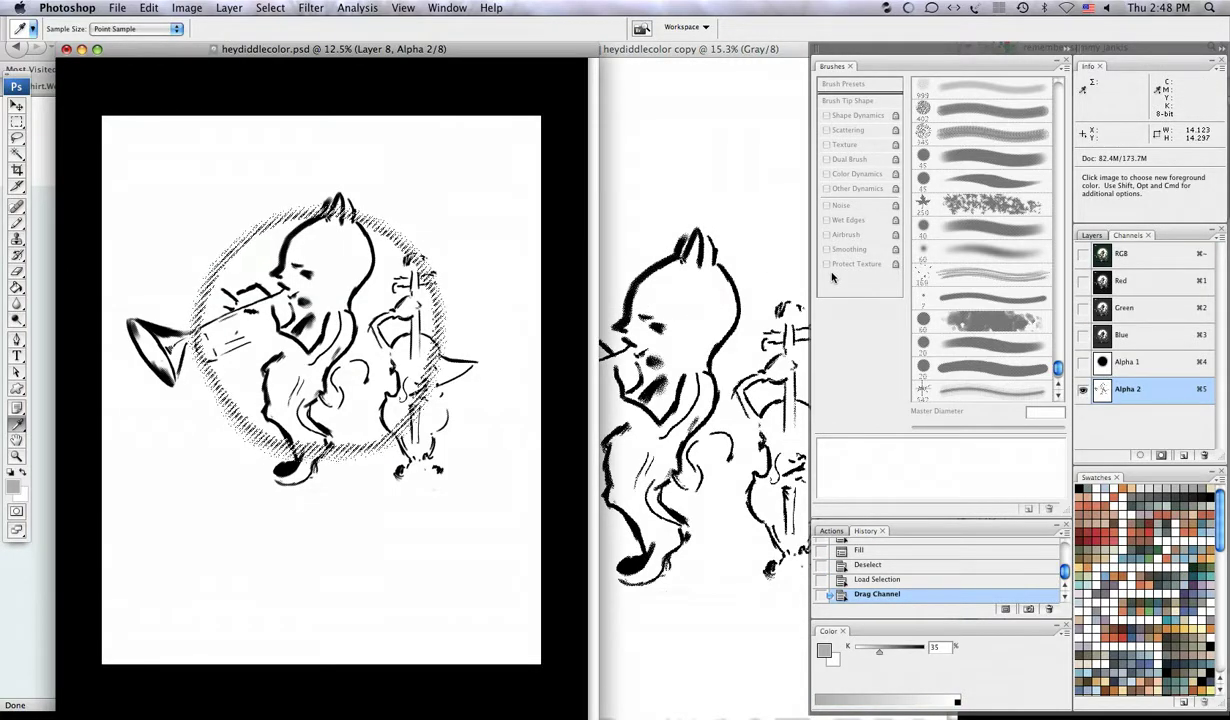
- Undo the first channel copy and re-add the copy's halftoned Gray channel to heydiddlecolor.psd as Alpha 2
{"action": "key", "text": "super+z"}
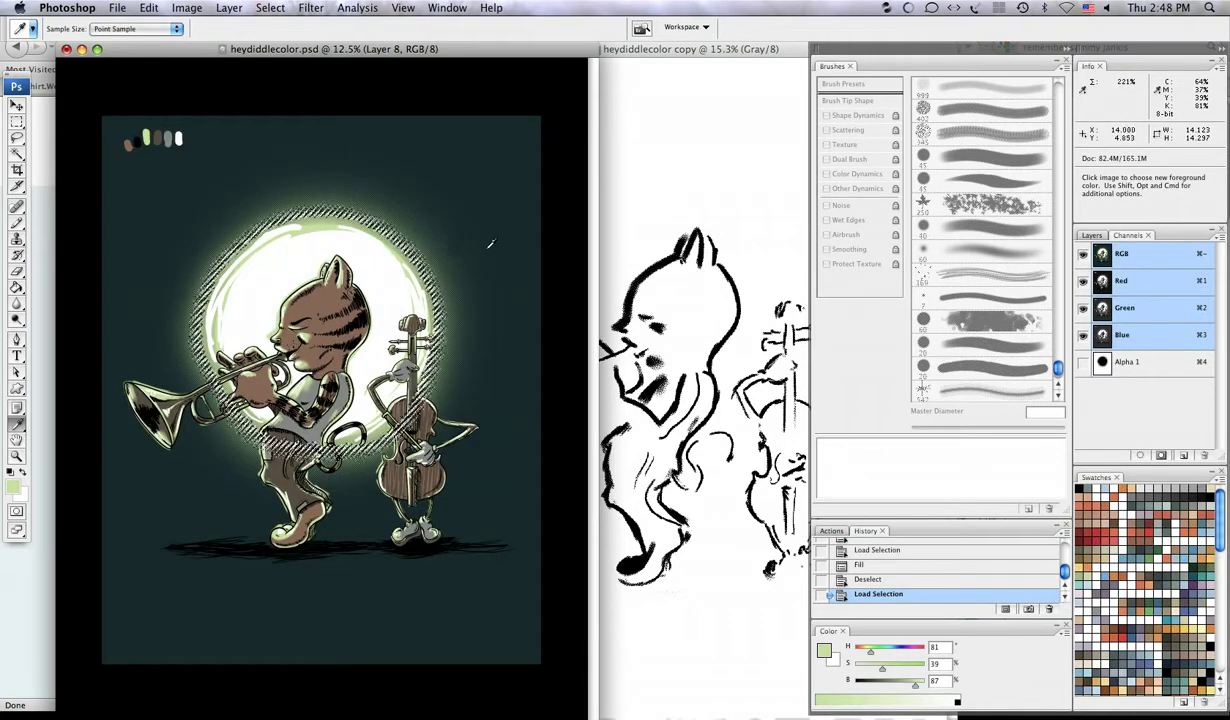
{"action": "key", "text": "super+d"}
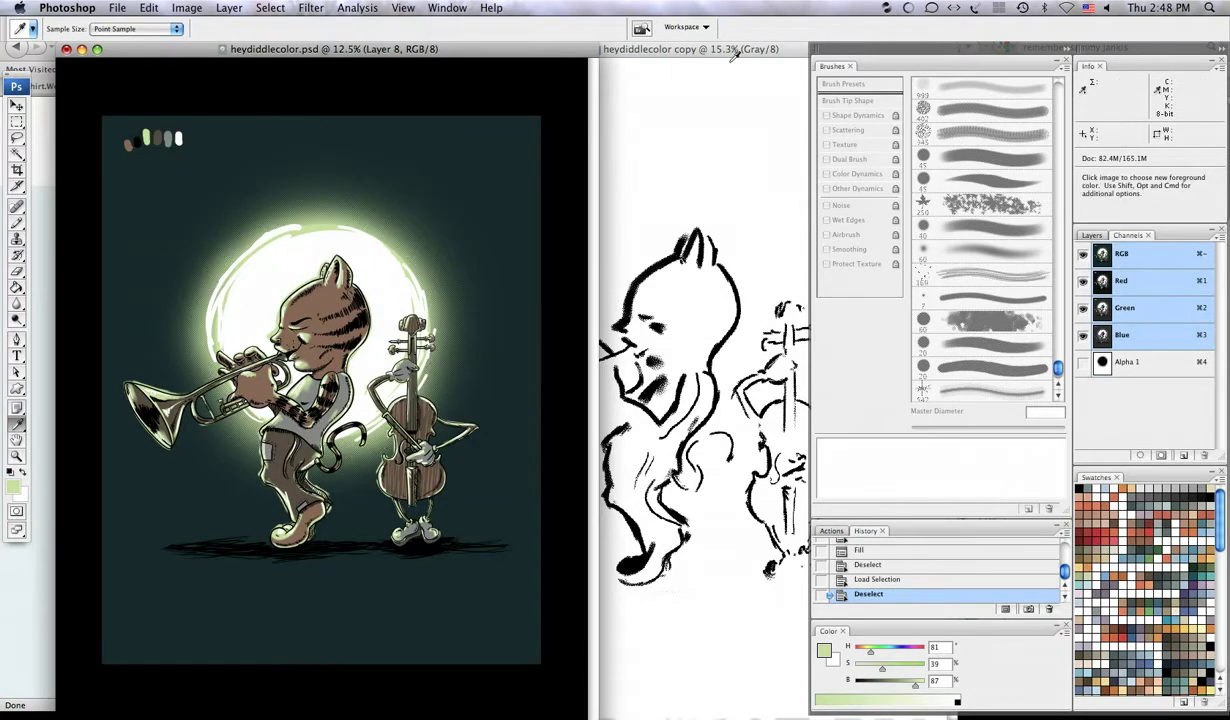
{"action": "left_click", "coordinate": [738, 52]}
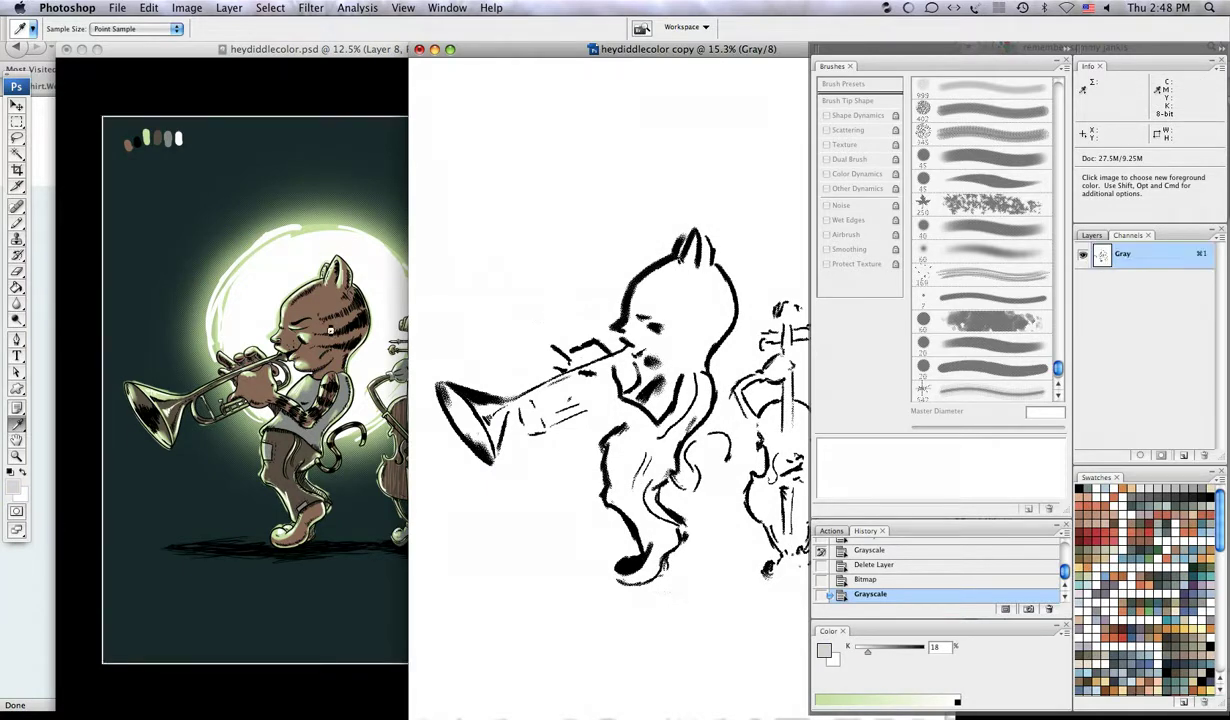
{"action": "left_click_drag", "start_coordinate": [330, 330], "coordinate": [330, 330]}
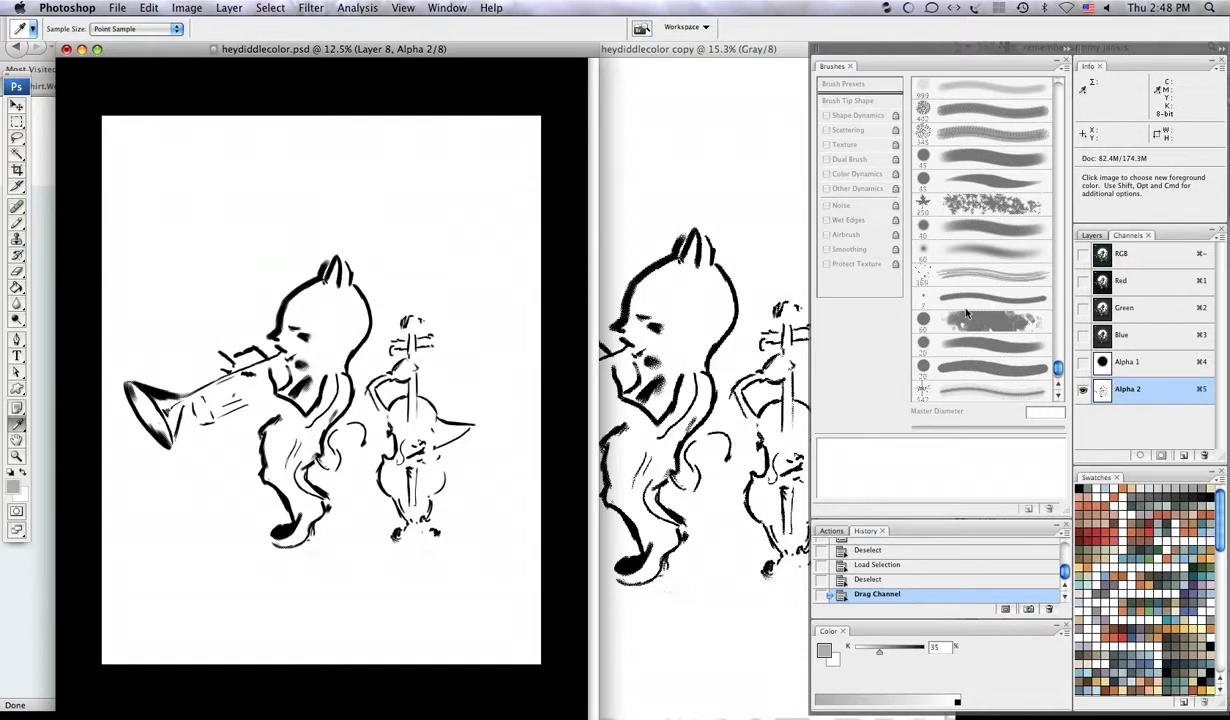
{"action": "left_click", "coordinate": [1092, 236]}
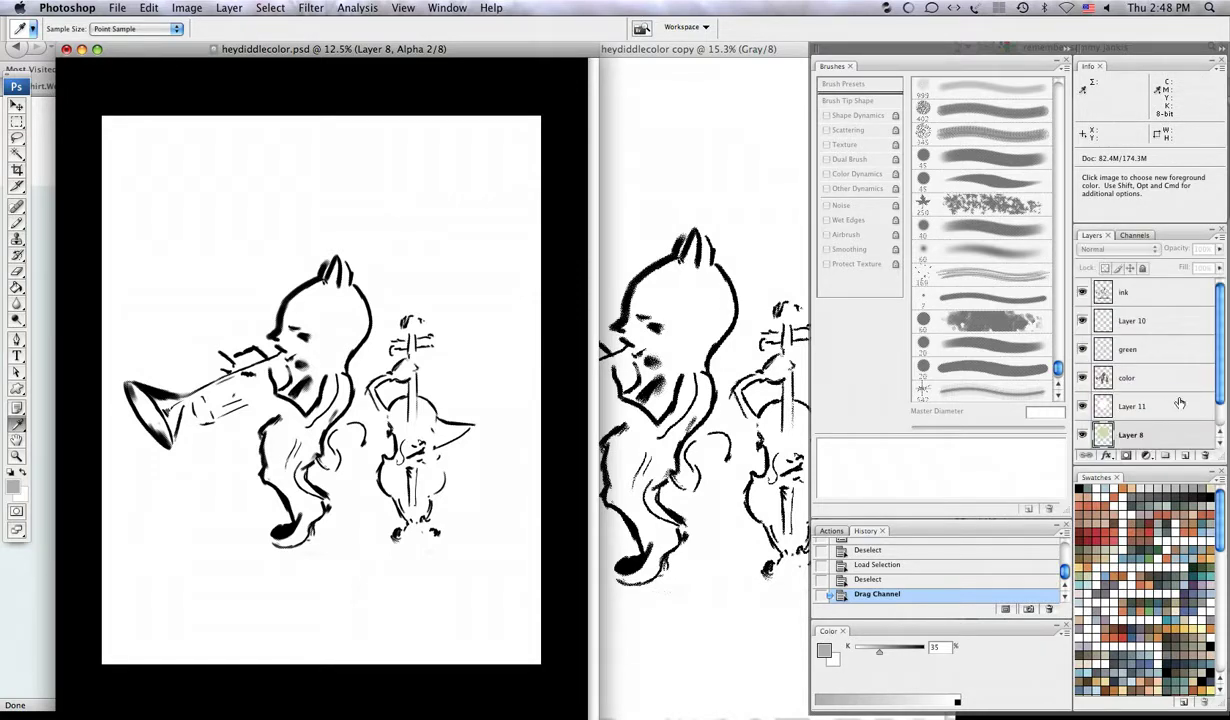
- Erase all existing content from the green layer
{"action": "left_click", "coordinate": [1110, 349]}
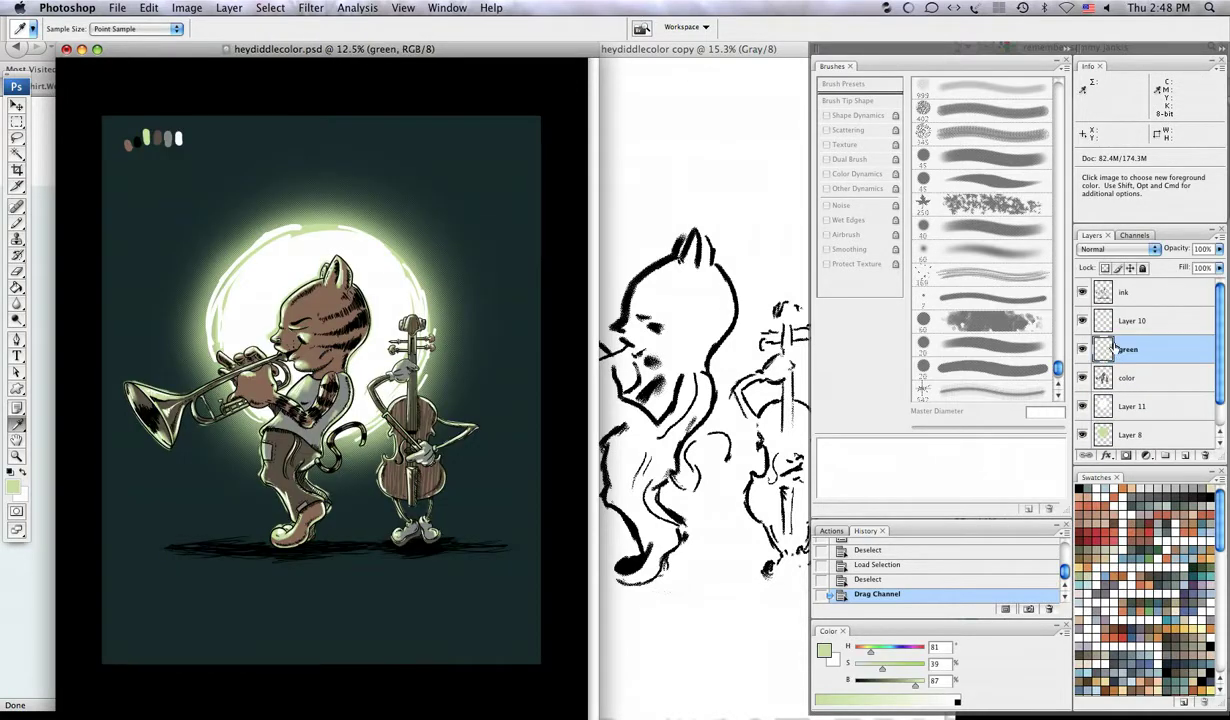
{"action": "key", "text": "super+a"}
{"action": "key", "text": "BackSpace"}
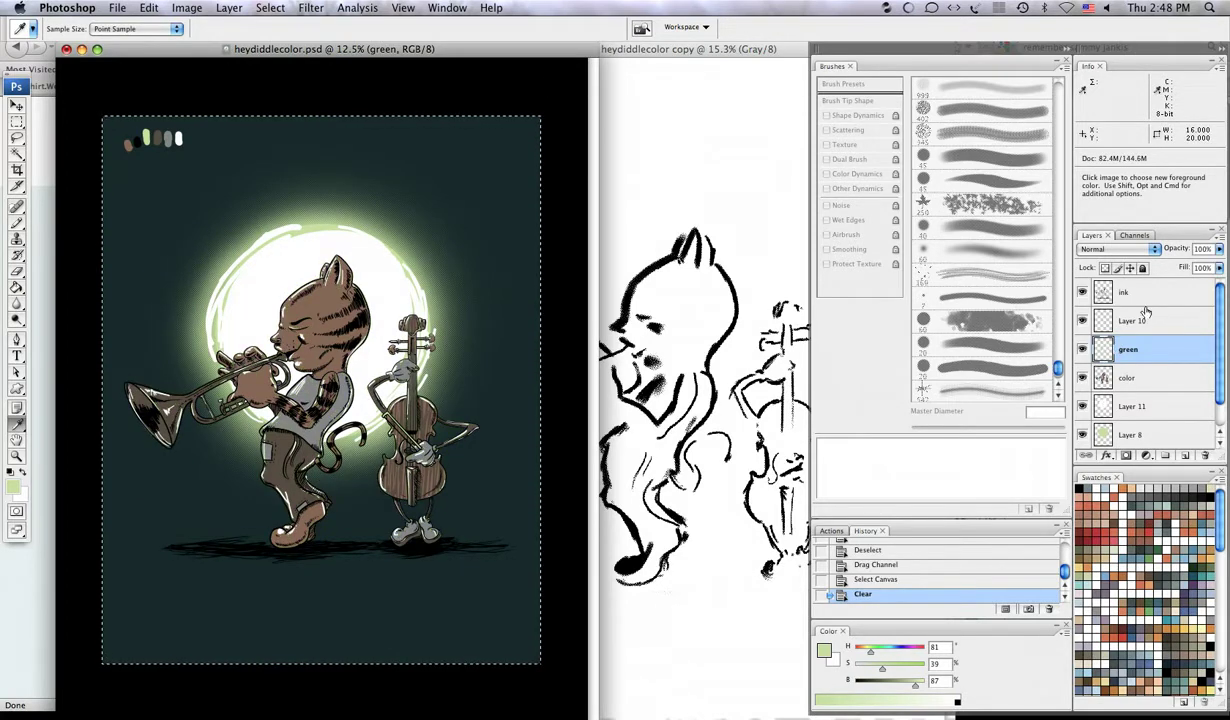
{"action": "key", "text": "super+d"}
- Fill the Alpha 2 halftone selection on the green layer with foreground green, viewed full screen
{"action": "left_click", "coordinate": [1134, 236]}
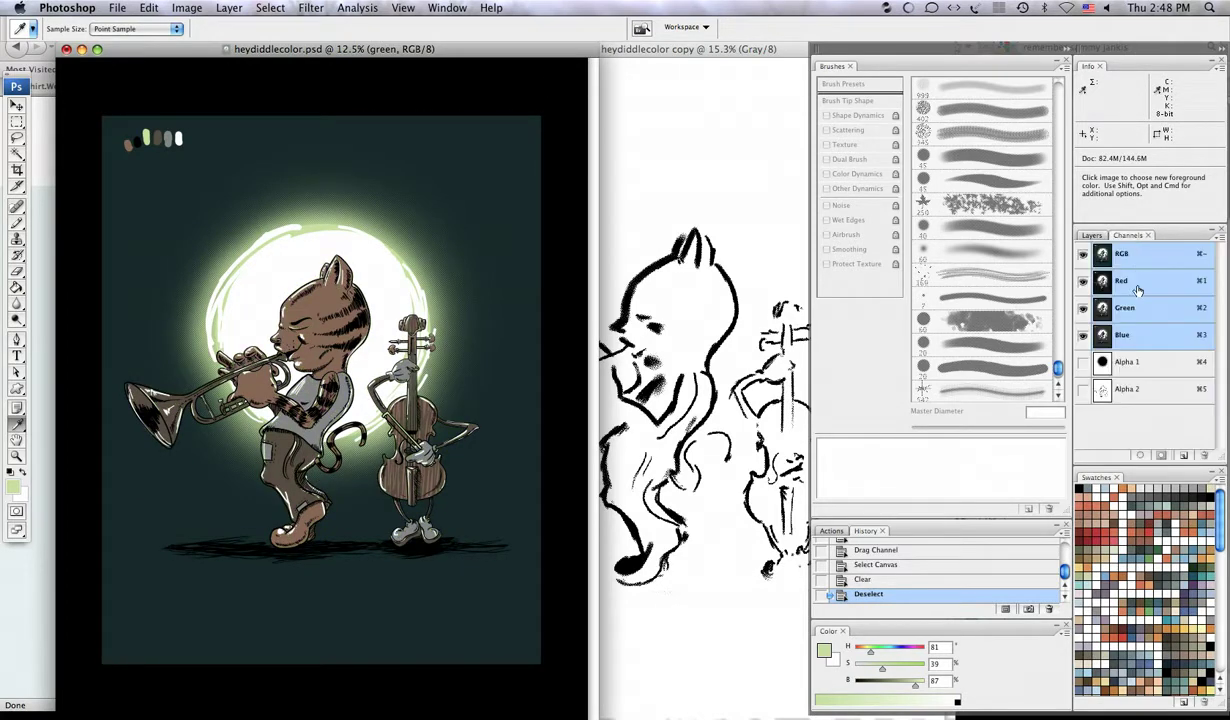
{"action": "left_click", "coordinate": [1106, 391], "text": "super"}
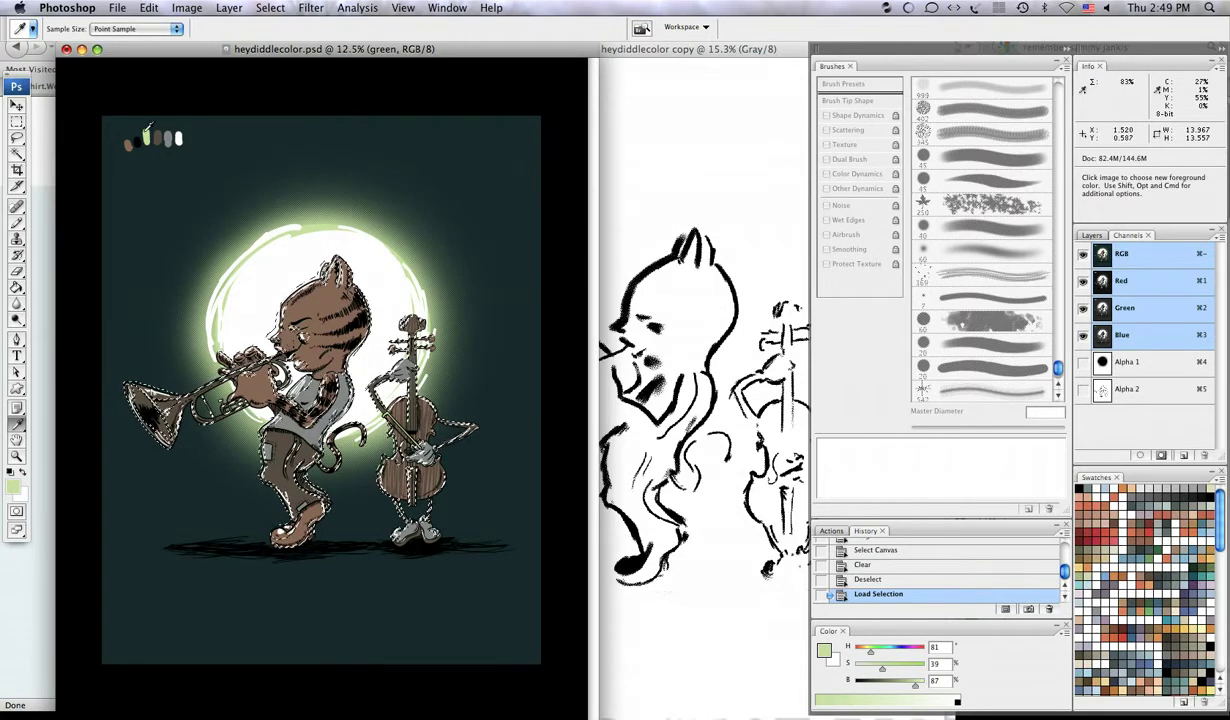
{"action": "key", "text": "alt+BackSpace"}
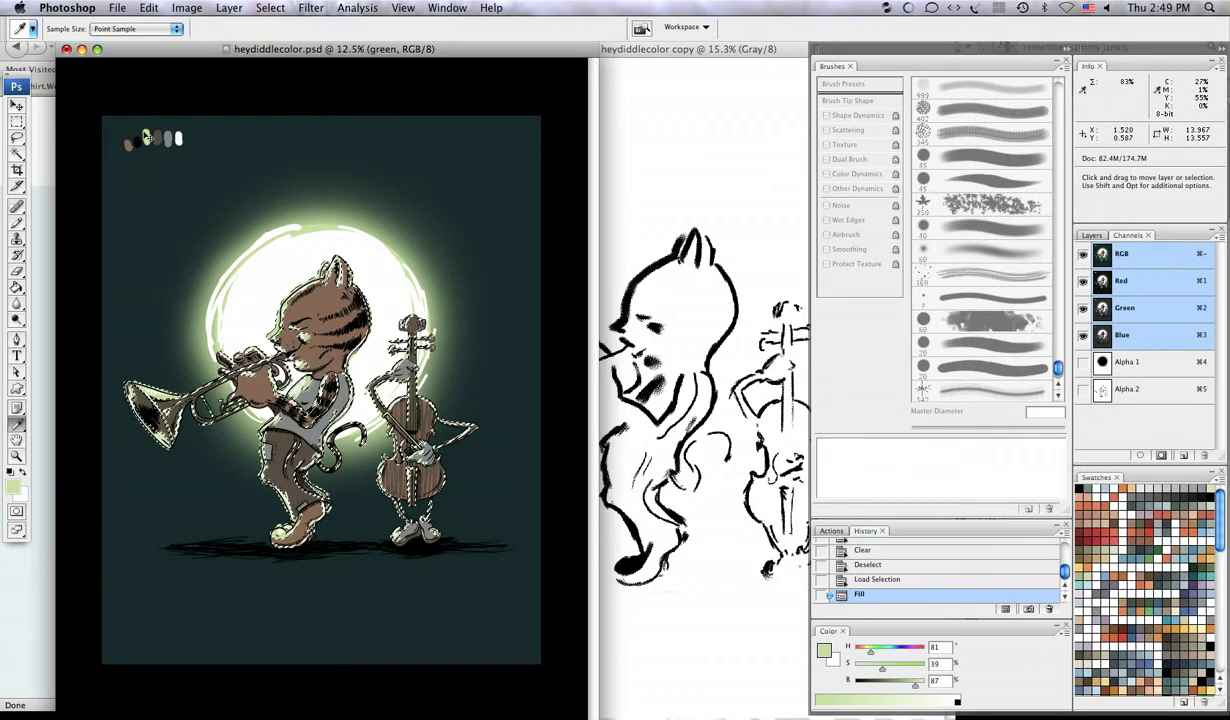
{"action": "key", "text": "super+d"}
{"action": "key", "text": "f"}
{"action": "key", "text": "z"}
{"action": "left_click_drag", "start_coordinate": [233, 187], "coordinate": [620, 273]}
- Flatten the illustration into a single Background layer via the Layers panel menu
{"action": "key", "text": "super+0"}
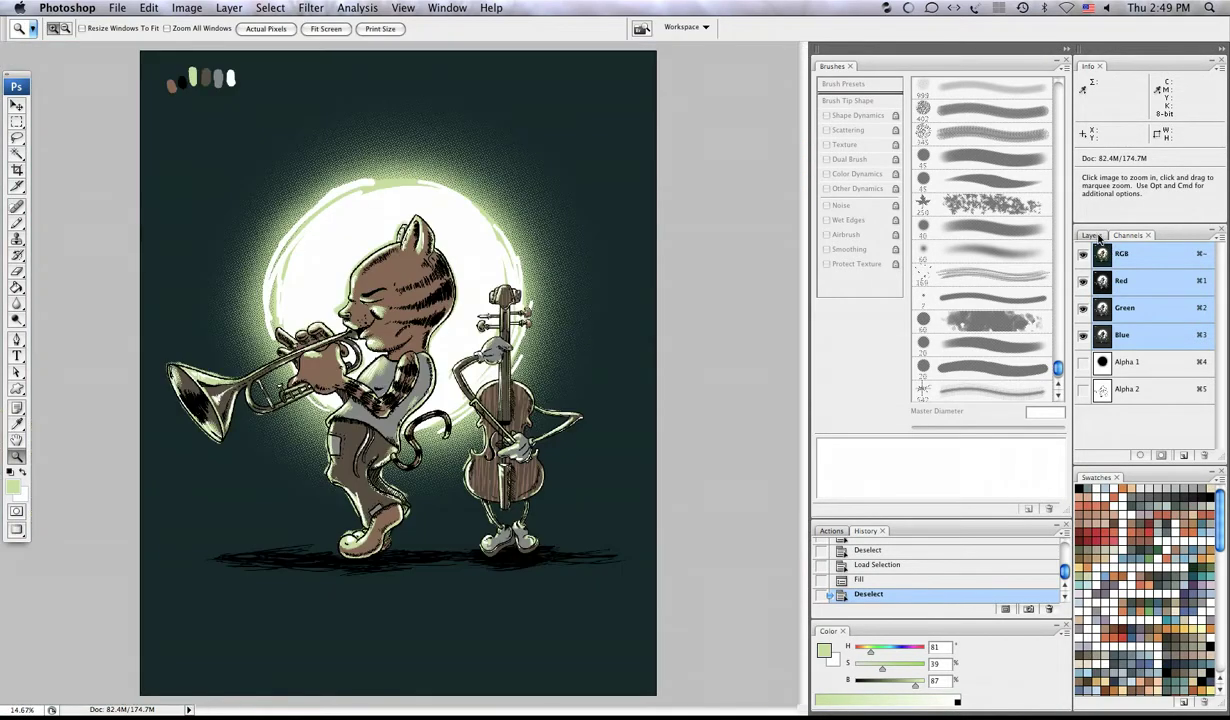
{"action": "left_click", "coordinate": [1092, 235]}
{"action": "left_click", "coordinate": [1224, 247]}
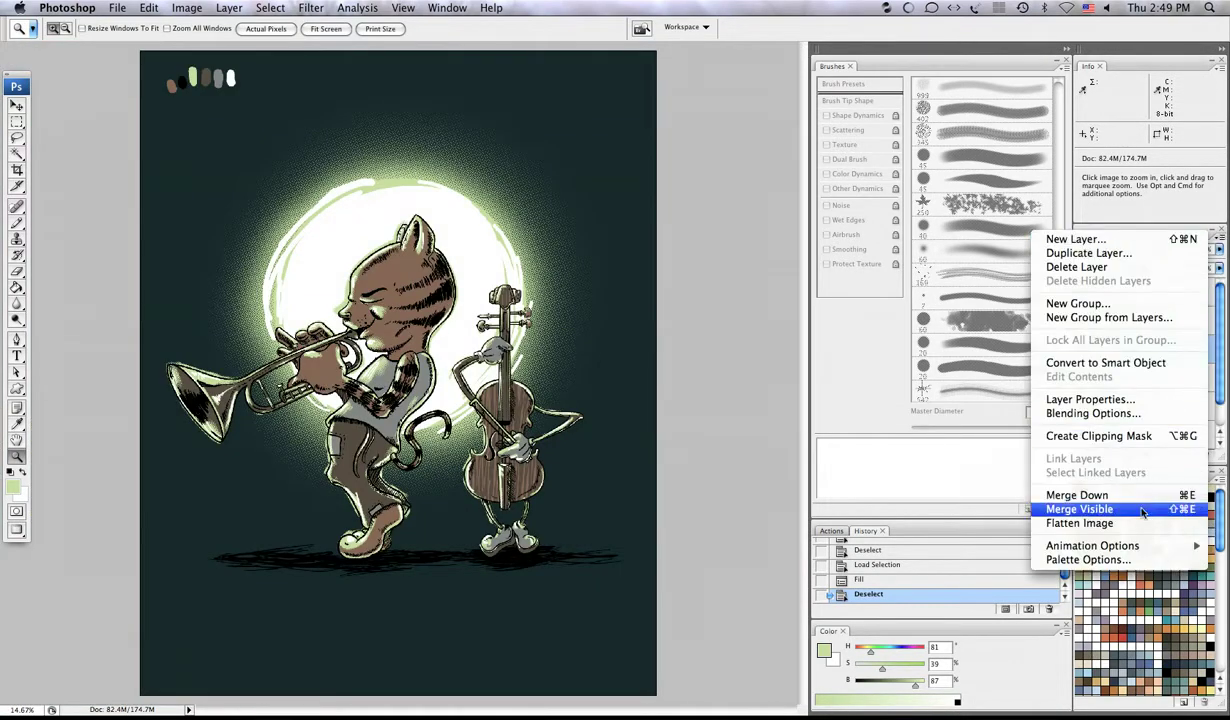
{"action": "left_click", "coordinate": [1160, 523]}
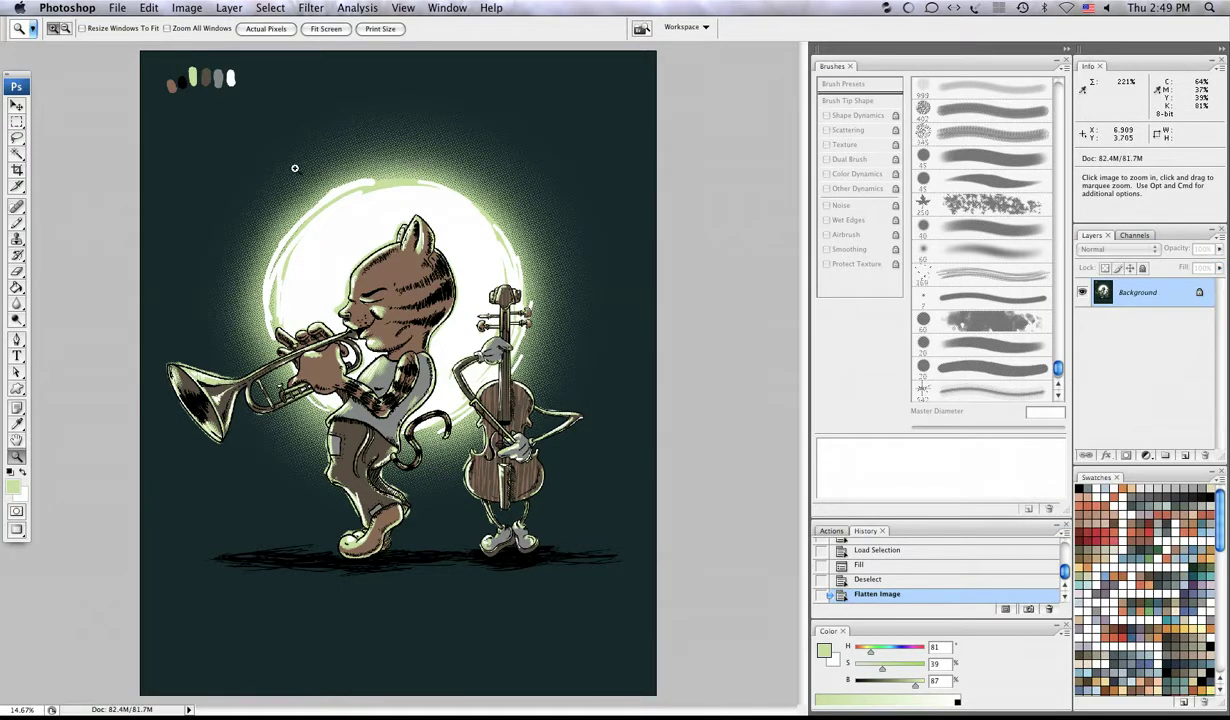
- Inspect the moon halo and cat's face halftone dots up close, then return to standard screen mode
{"action": "left_click_drag", "start_coordinate": [294, 168], "coordinate": [143, 50]}
{"action": "key", "text": "Tab"}
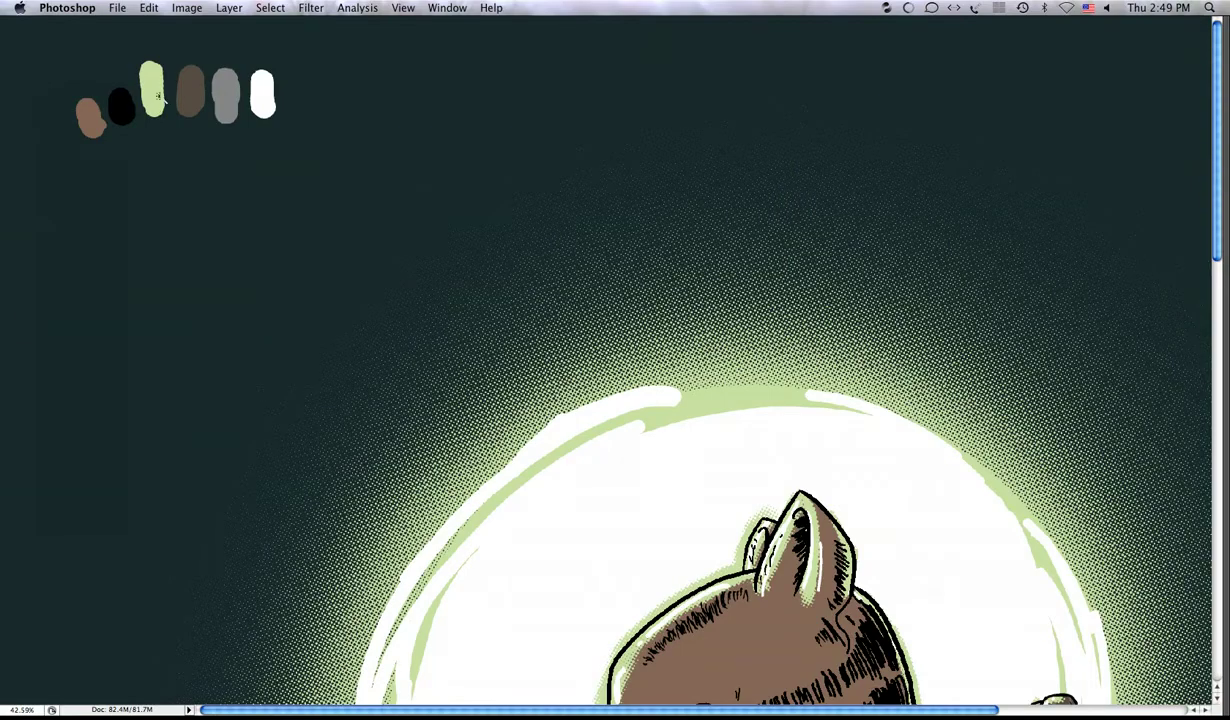
{"action": "key", "text": "super+0"}
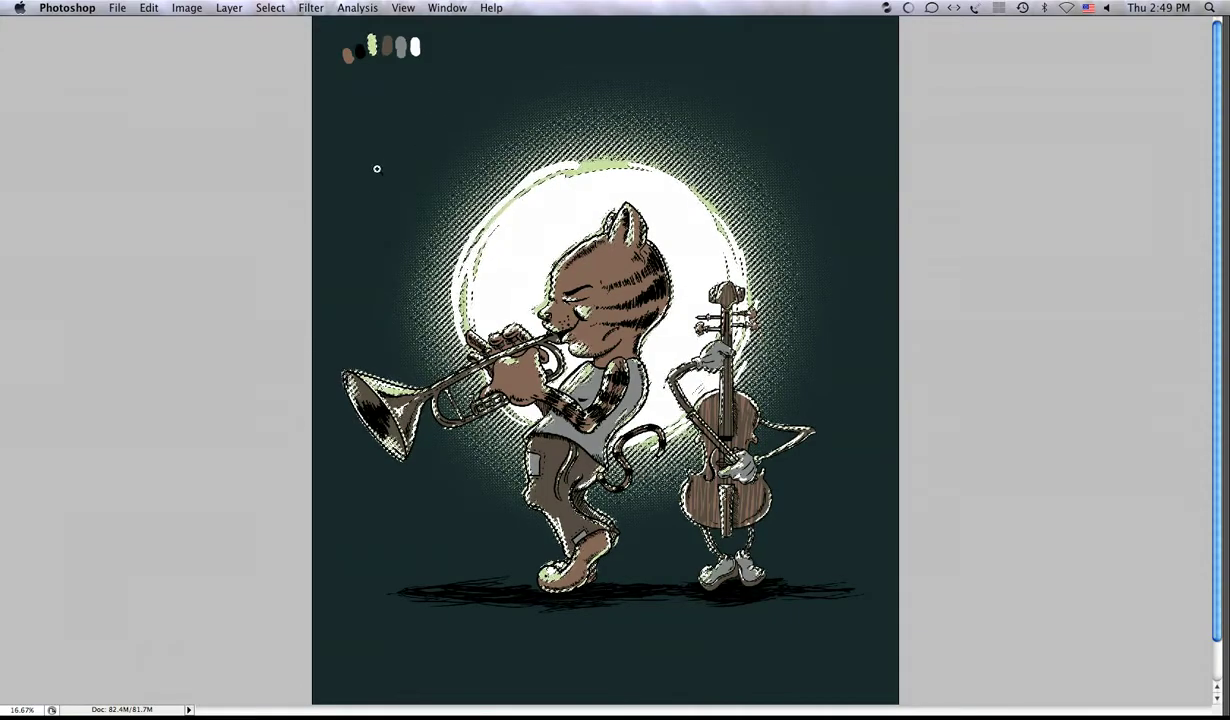
{"action": "left_click_drag", "start_coordinate": [450, 330], "coordinate": [627, 355]}
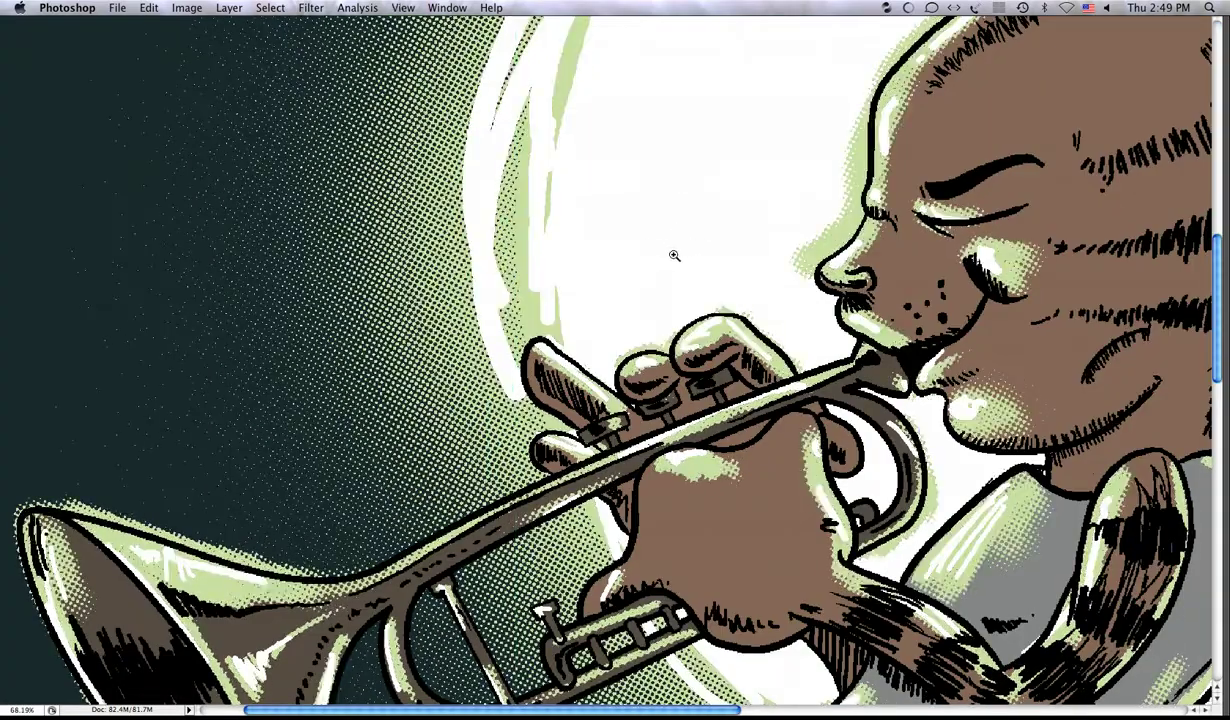
{"action": "left_click_drag", "start_coordinate": [825, 219], "coordinate": [961, 356]}
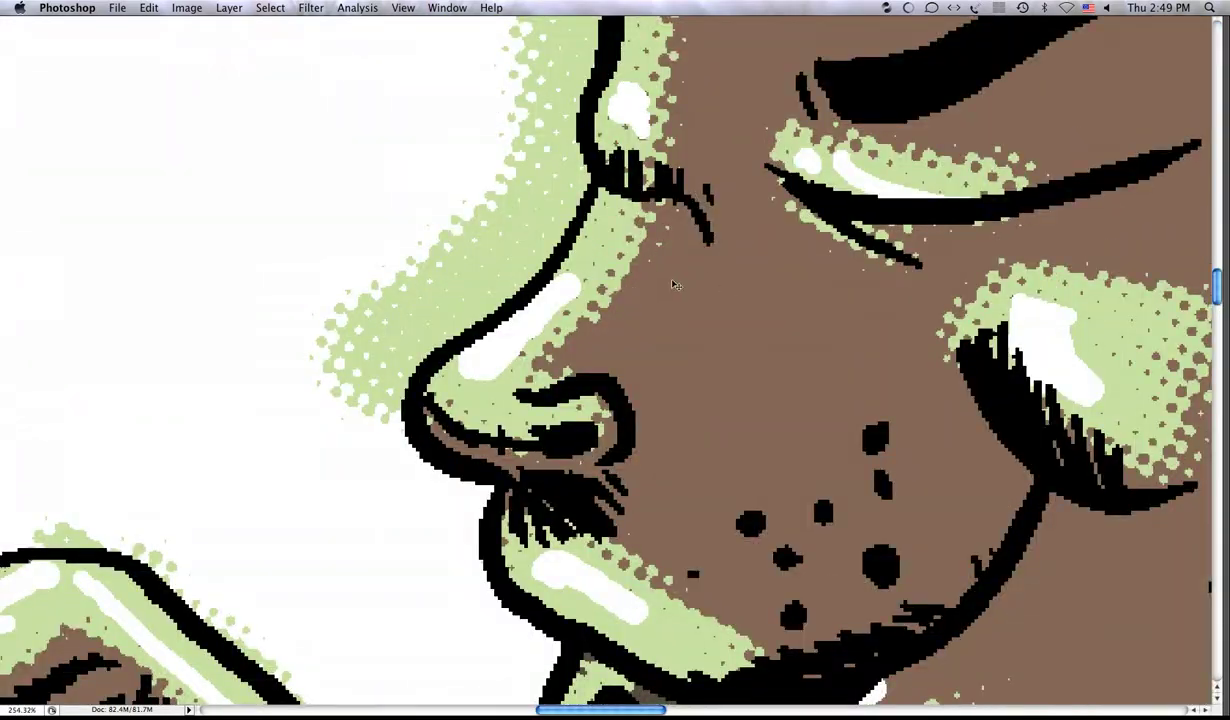
{"action": "key", "text": "super+minus"}
{"action": "key", "text": "super+minus"}
{"action": "key", "text": "super+minus"}
{"action": "key", "text": "super+minus"}
{"action": "key", "text": "super+minus"}
{"action": "key", "text": "super+minus"}
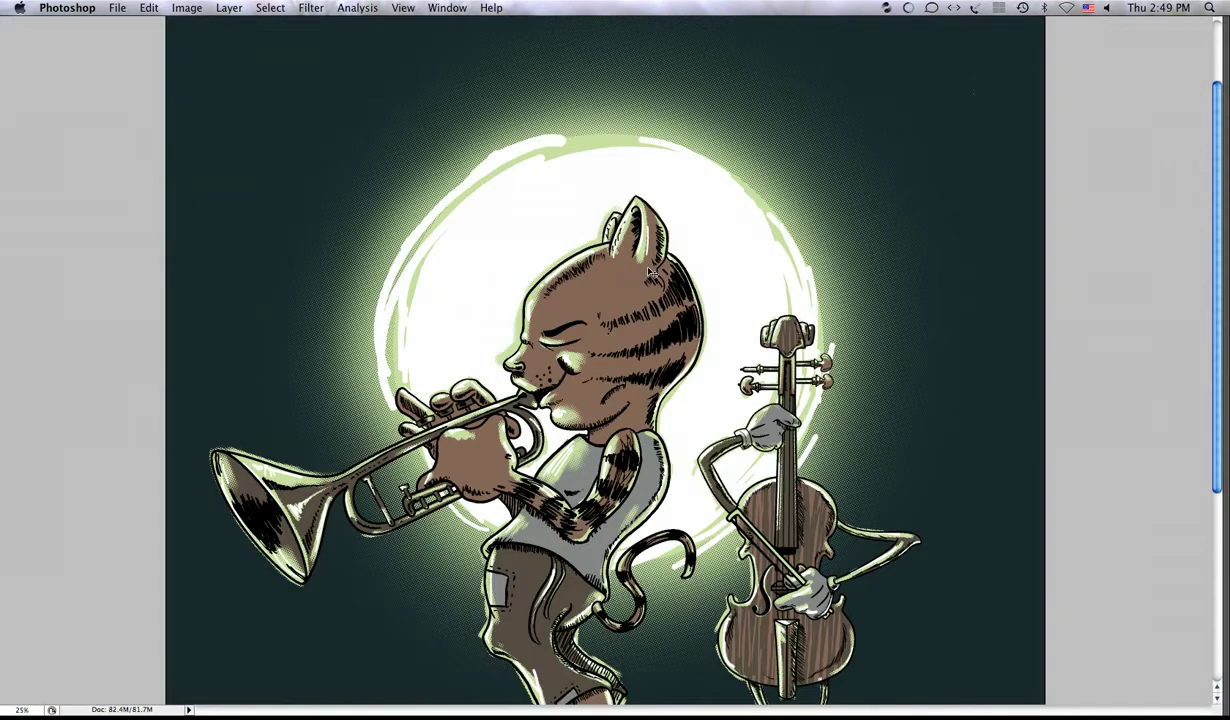
{"action": "key", "text": "super+minus"}
{"action": "key", "text": "super+plus"}
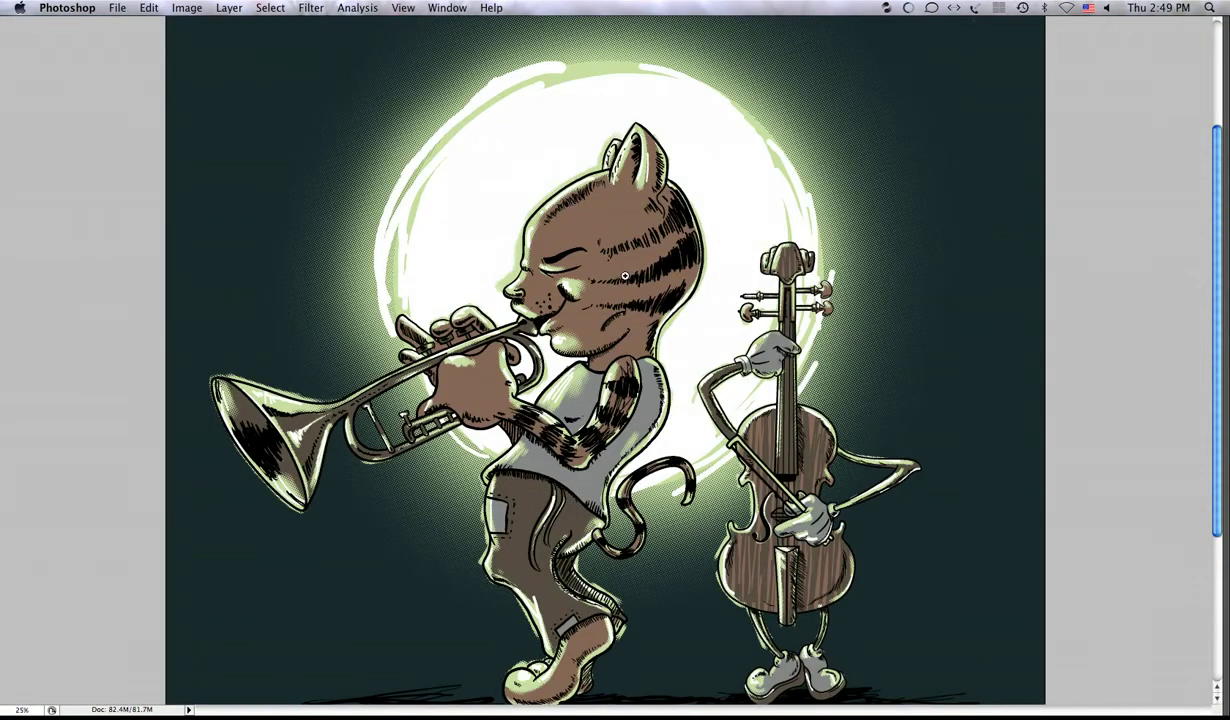
{"action": "key", "text": "f"}
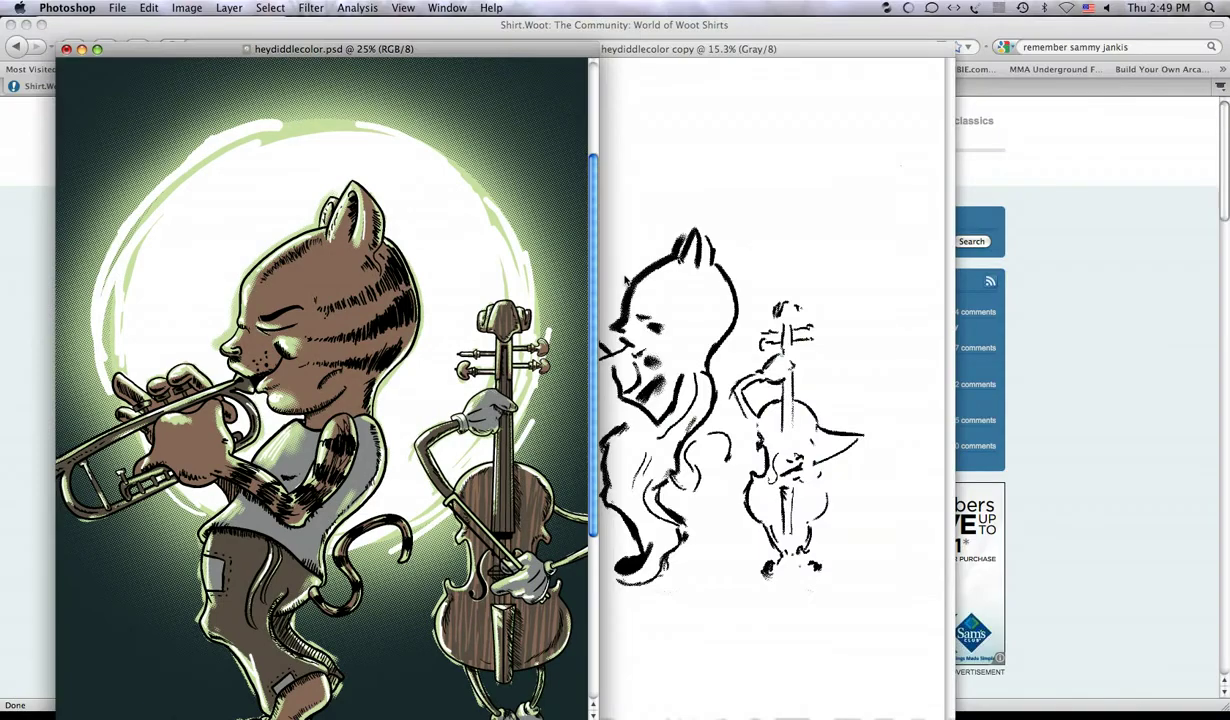